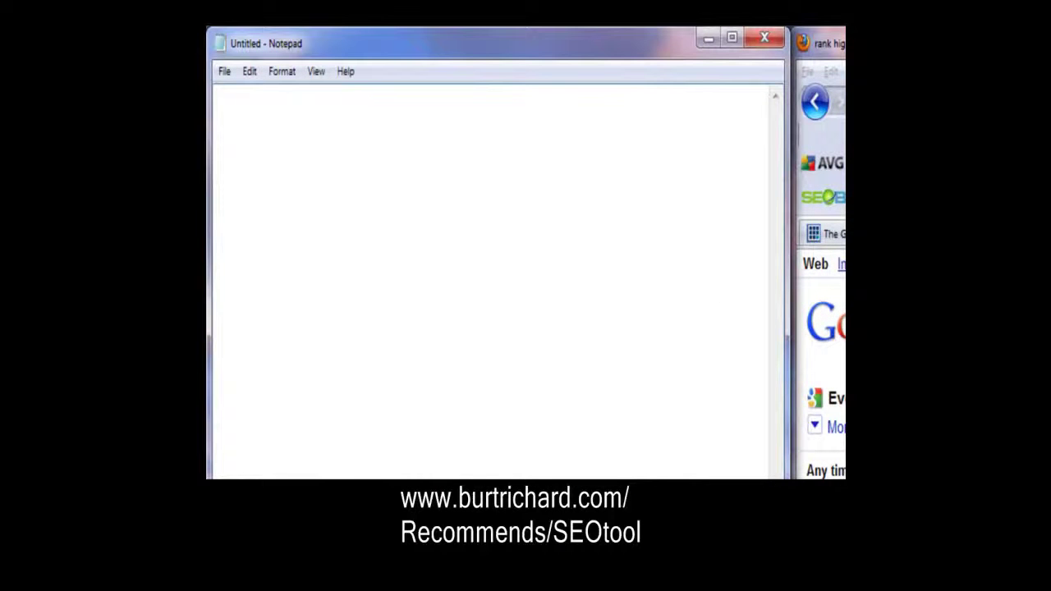
Step: Start the blank note with the label 'Keyword ='
text(Keyword =)
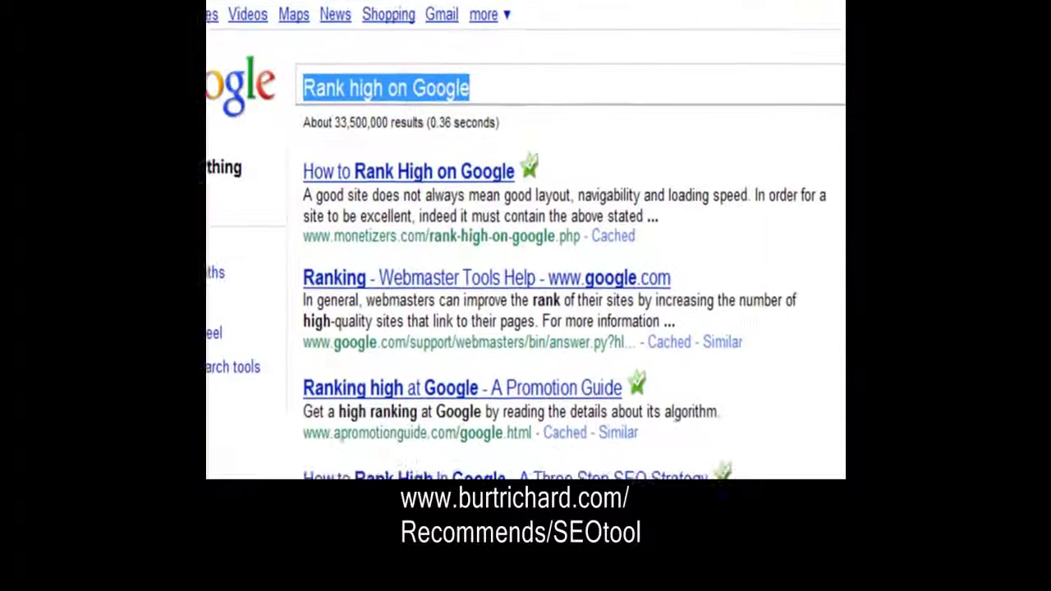
Step: Switch to the browser and replace the Google query with a search for 'Grand Canyon'
text(Grand CAn)
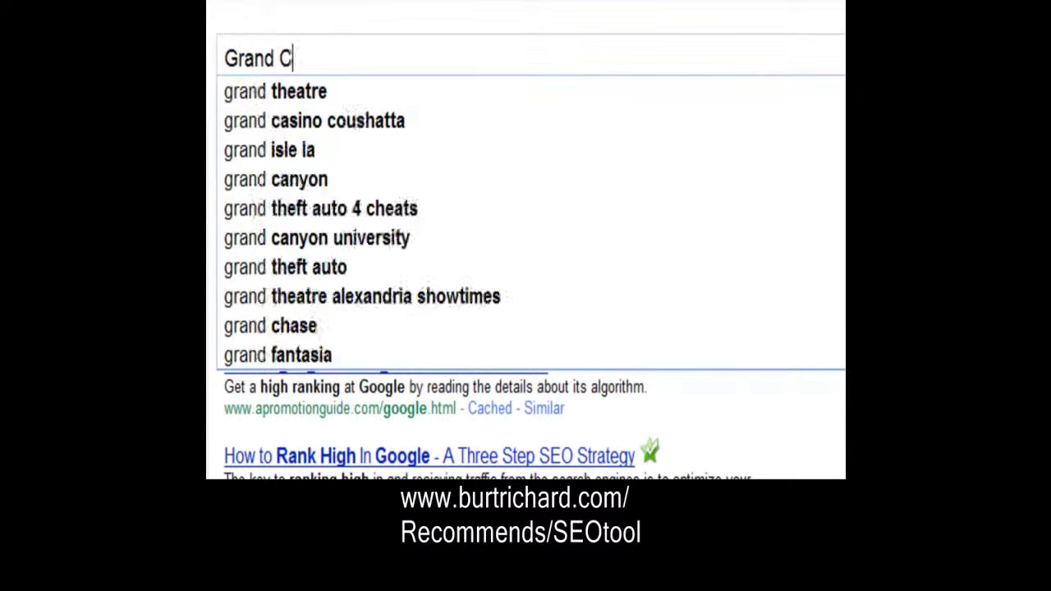
key(BackSpace)
key(BackSpace)
text(any)
text(ojn)
key(BackSpace)
key(BackSpace)
text(n)
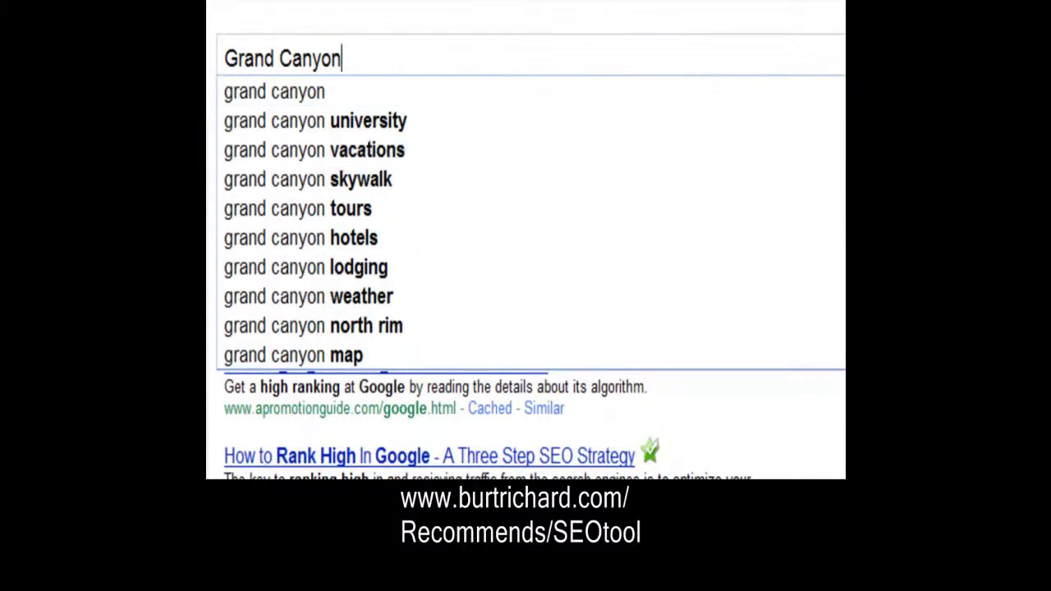
key(Return)
key(Return)
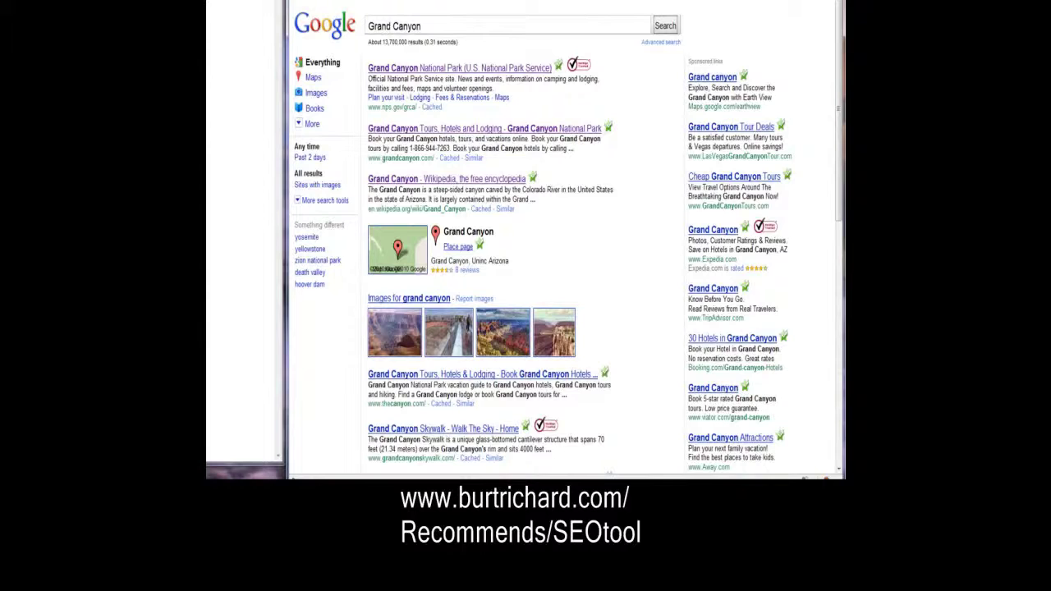
Step: Search Google for 'Havasu Falls' in place of the Grand Canyon query
drag(422, 26, 368, 25)
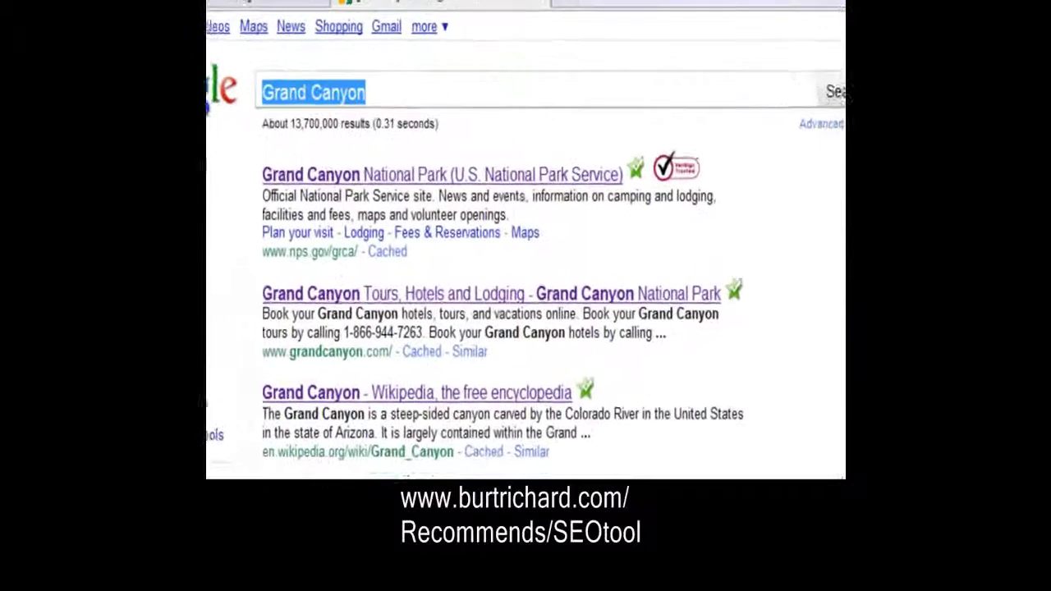
text(Havasu Falls)
key(Return)
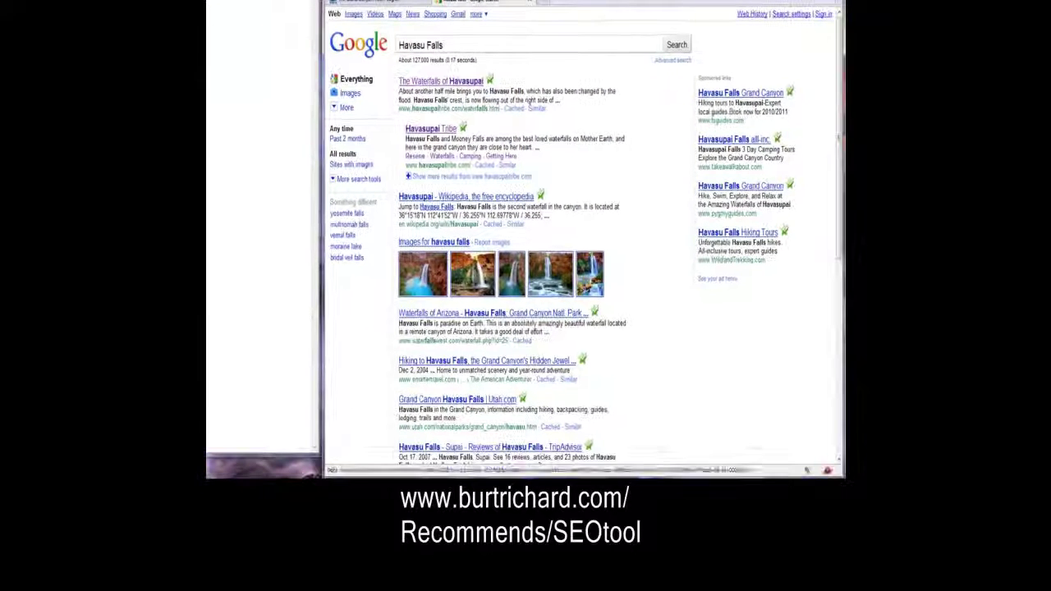
Step: Copy the search term 'Havasu Falls' into the Notepad note after 'Keyword =' and add two line breaks below it
key(ctrl+a)
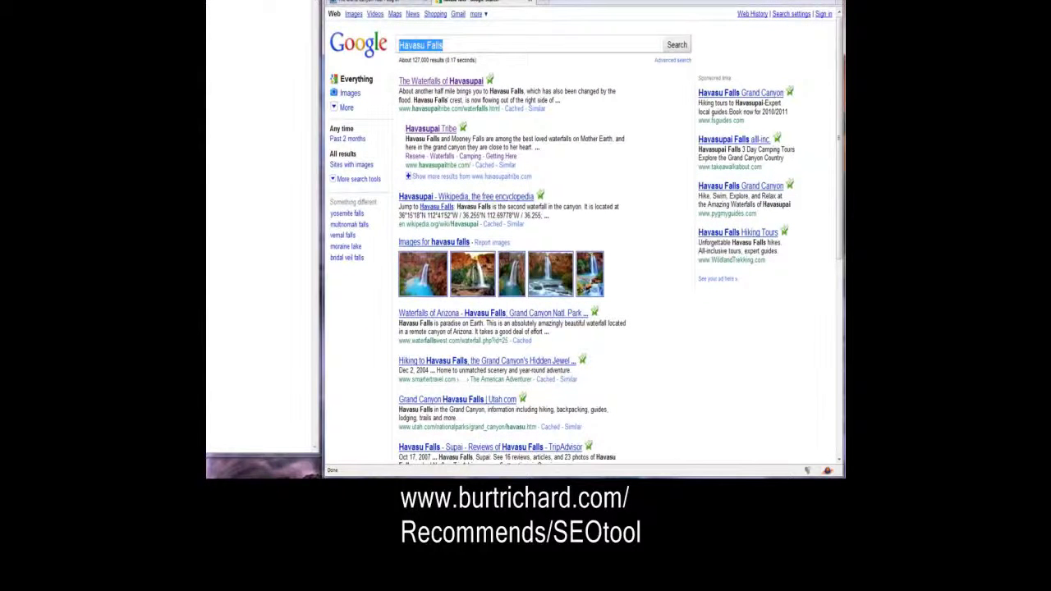
right_click(427, 45)
click(444, 80)
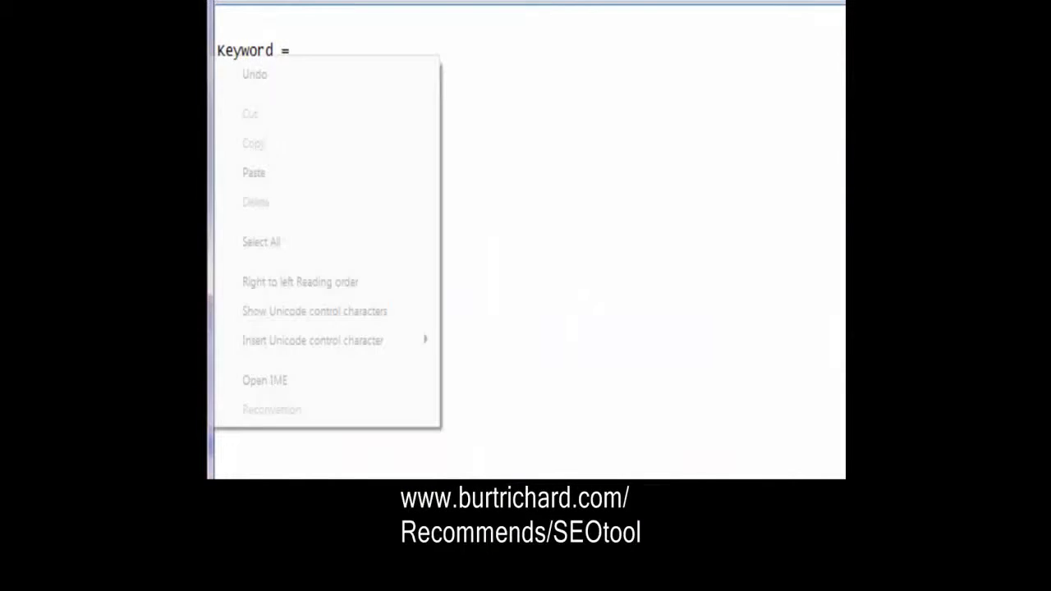
right_click(208, 54)
click(254, 173)
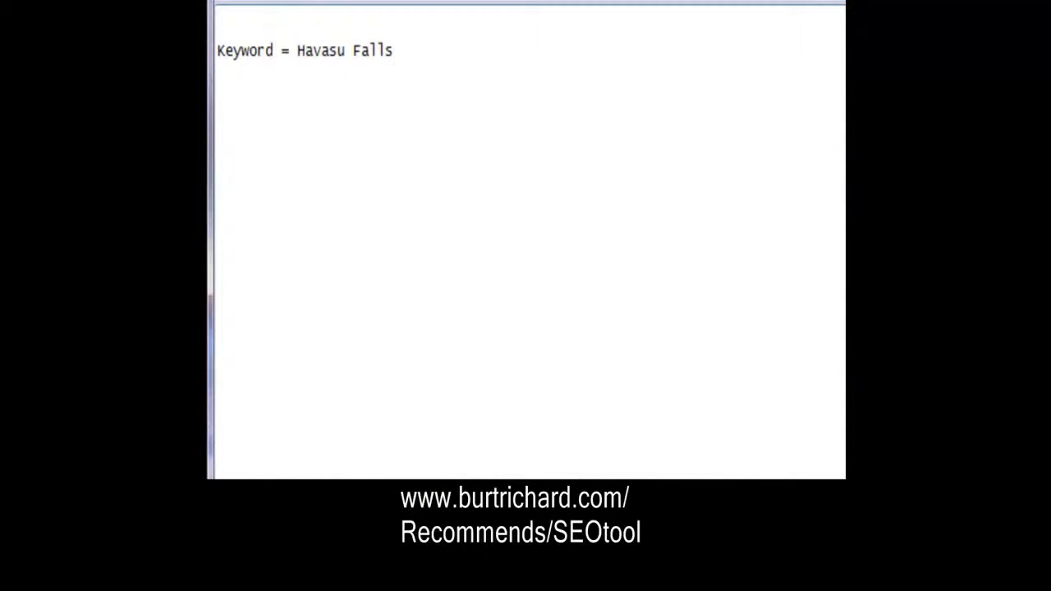
key(Return)
key(Return)
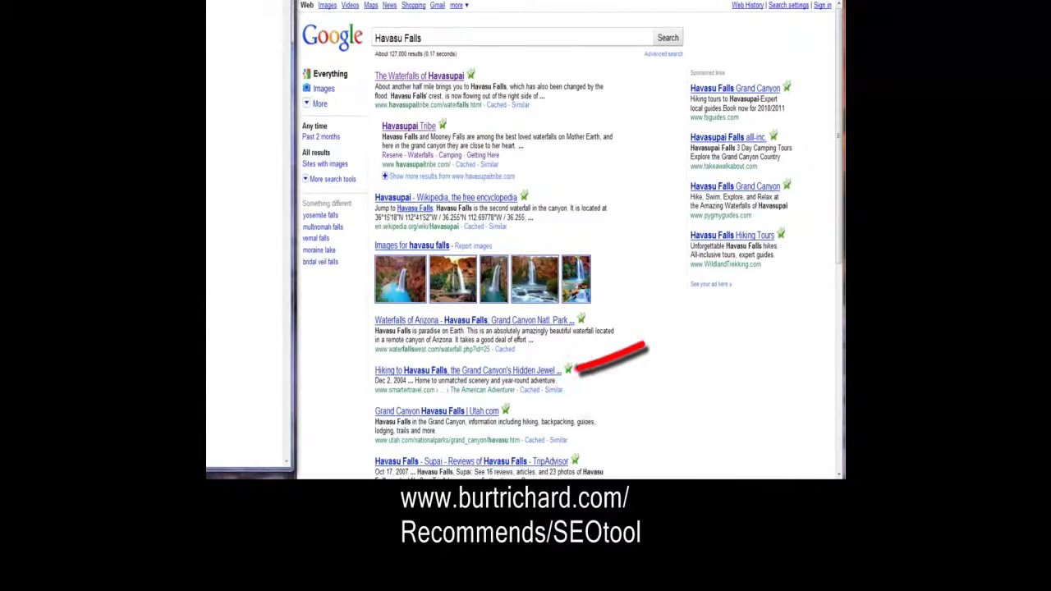
Step: Review the prepared Havasu Falls article in Notepad, highlighting its keyword
mouse_move(505, 410)
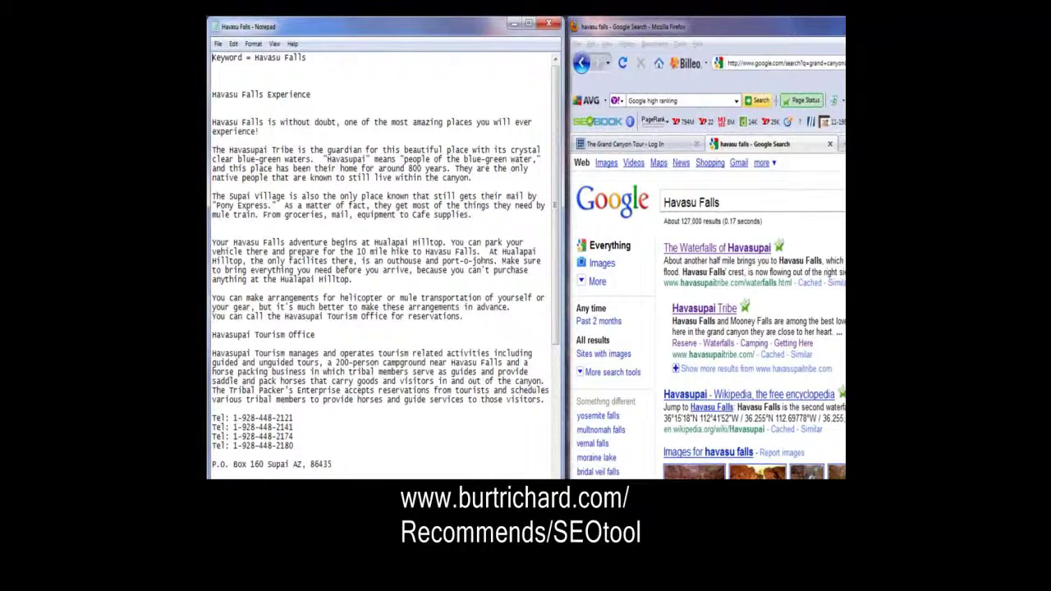
drag(307, 58, 254, 57)
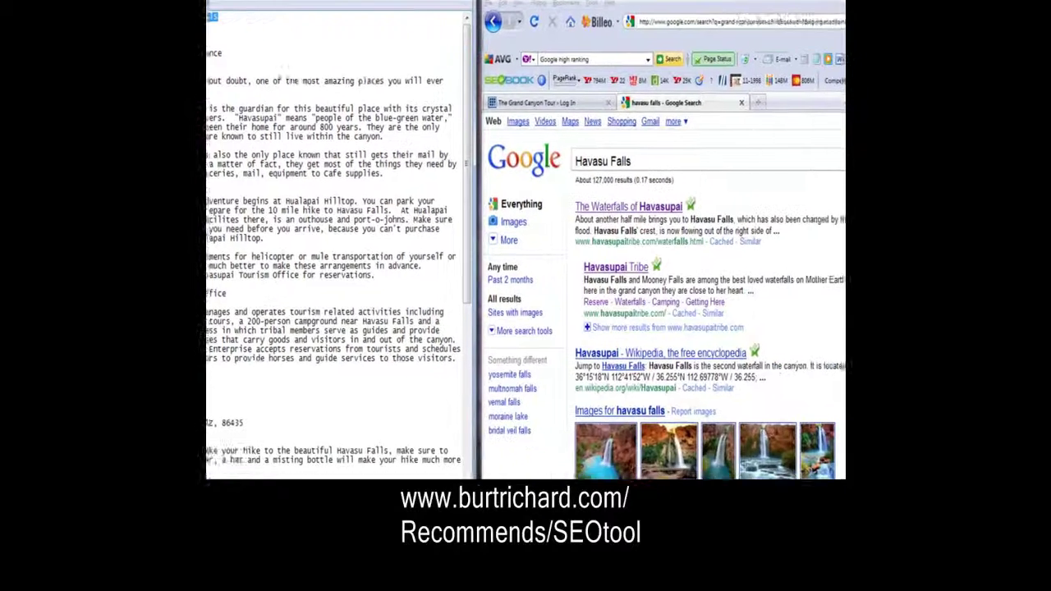
key(ctrl+a)
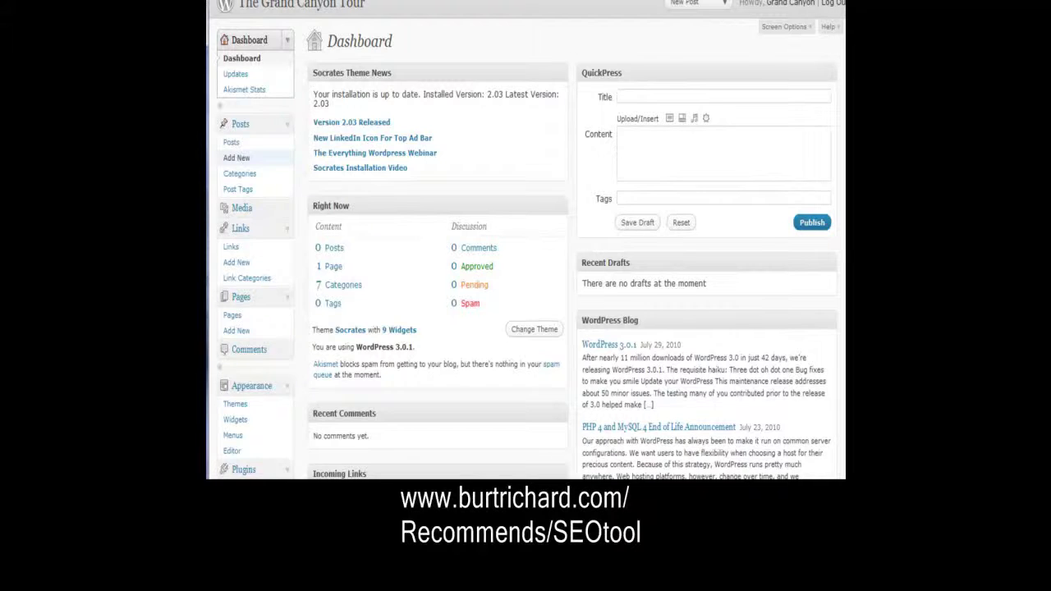
Step: Create a new WordPress post and title it 'Havasu Falls Experience', copied from the Notepad article
click(236, 158)
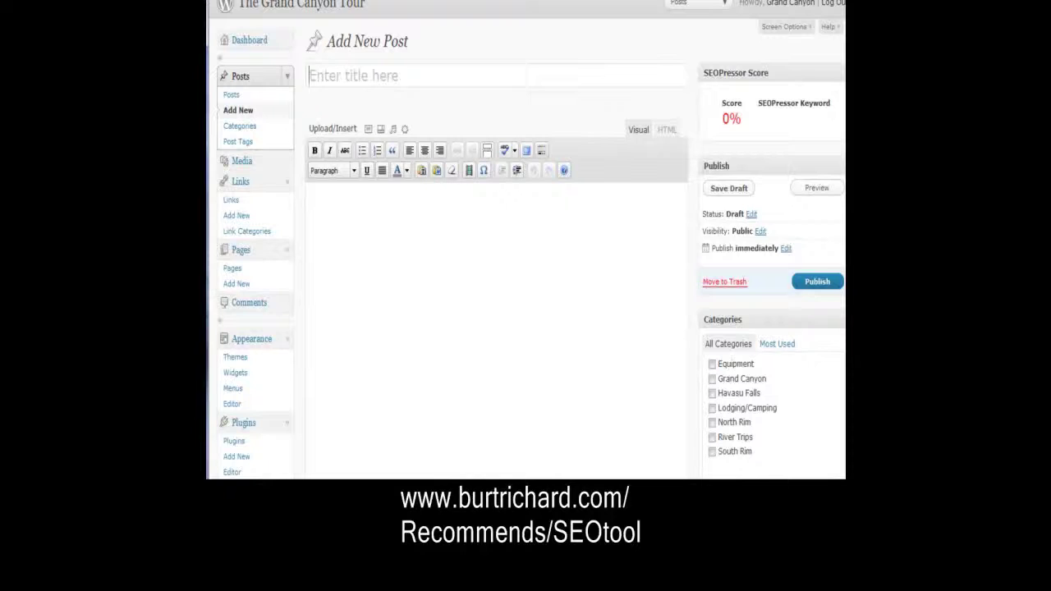
drag(381, 61, 205, 46)
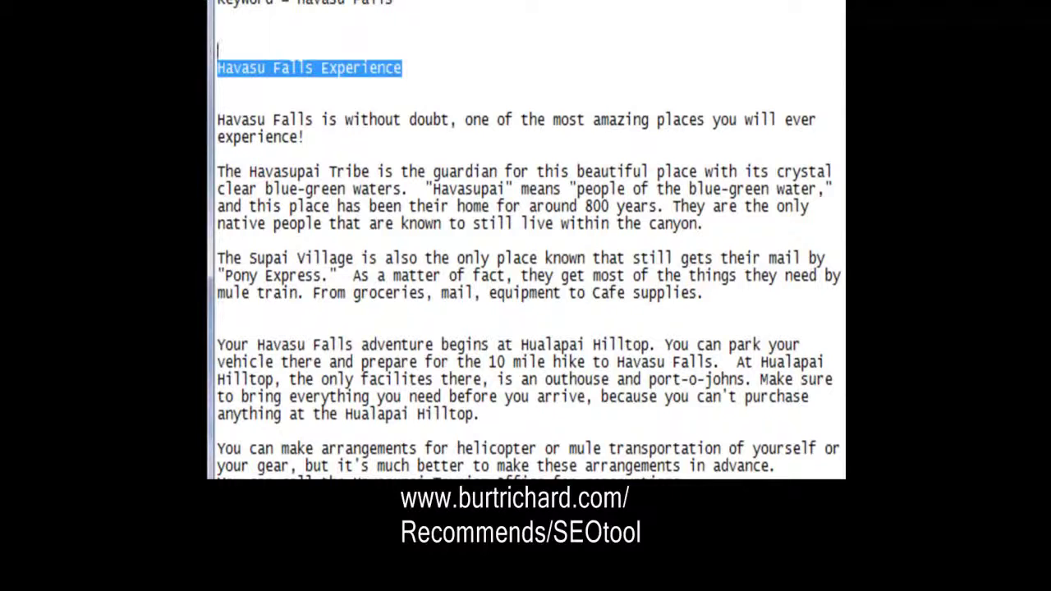
right_click(212, 64)
click(251, 151)
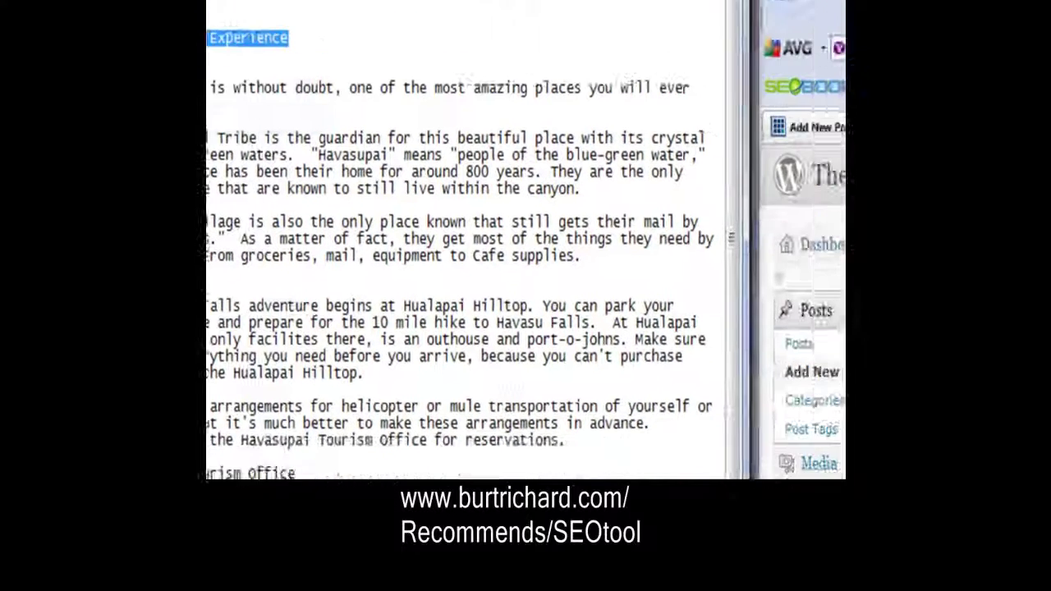
right_click(283, 115)
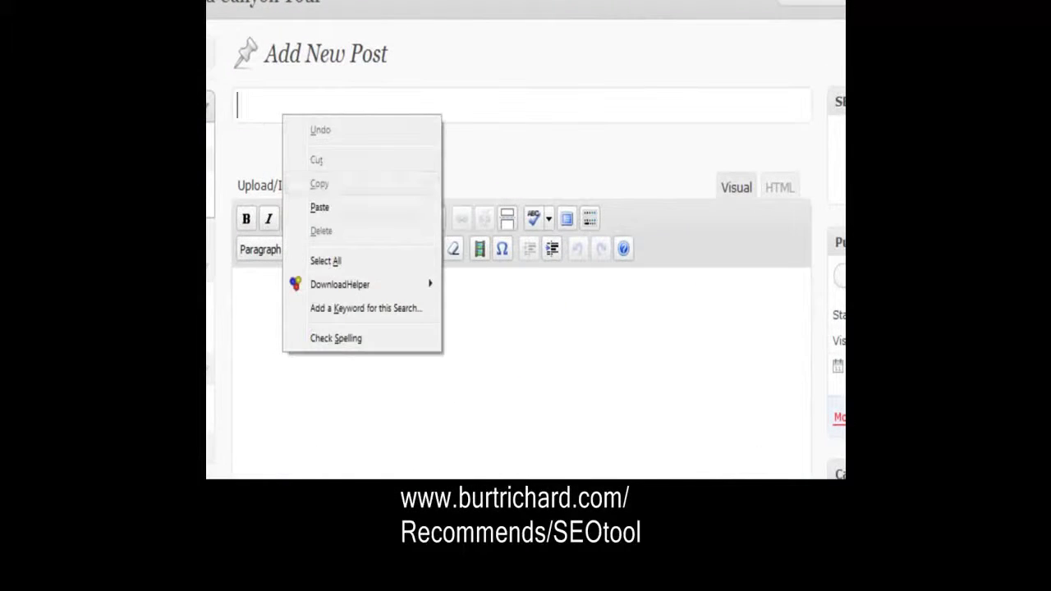
click(319, 207)
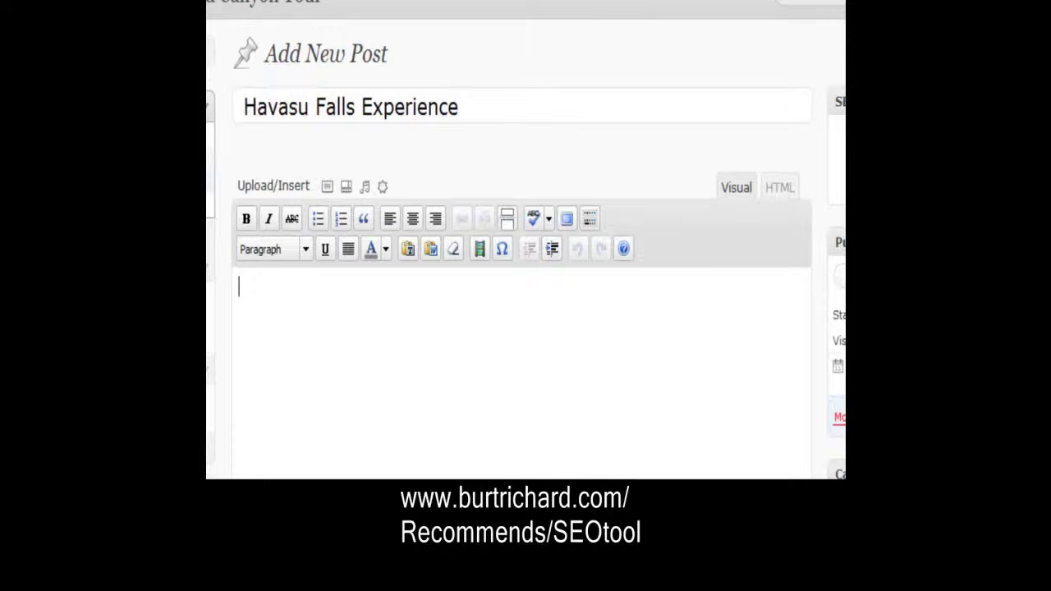
Step: Copy the article's body text from Notepad into the body of the WordPress post
drag(210, 5, 586, 447)
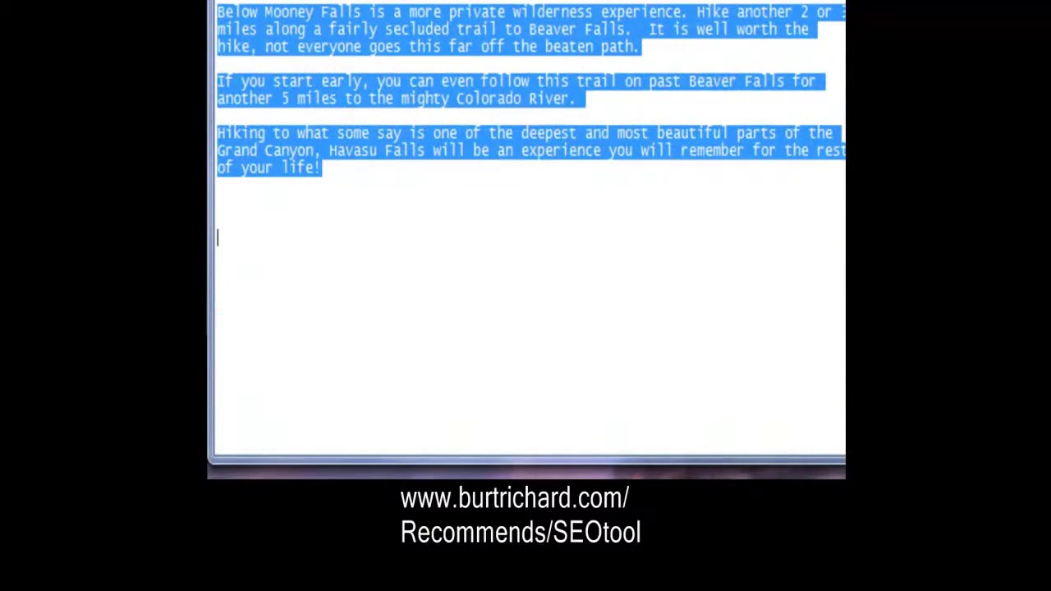
key(alt+Tab)
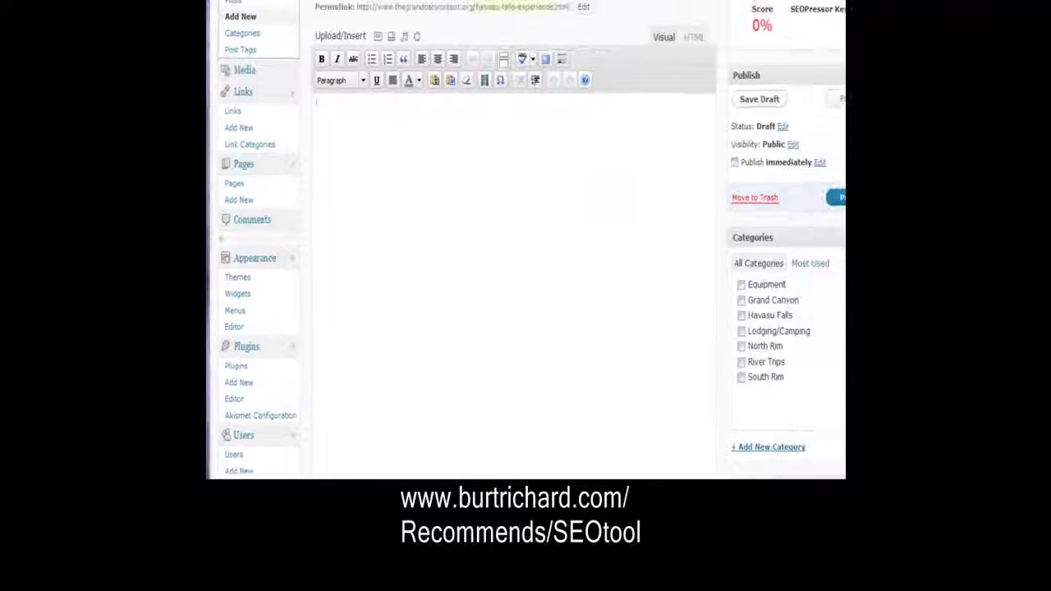
right_click(345, 110)
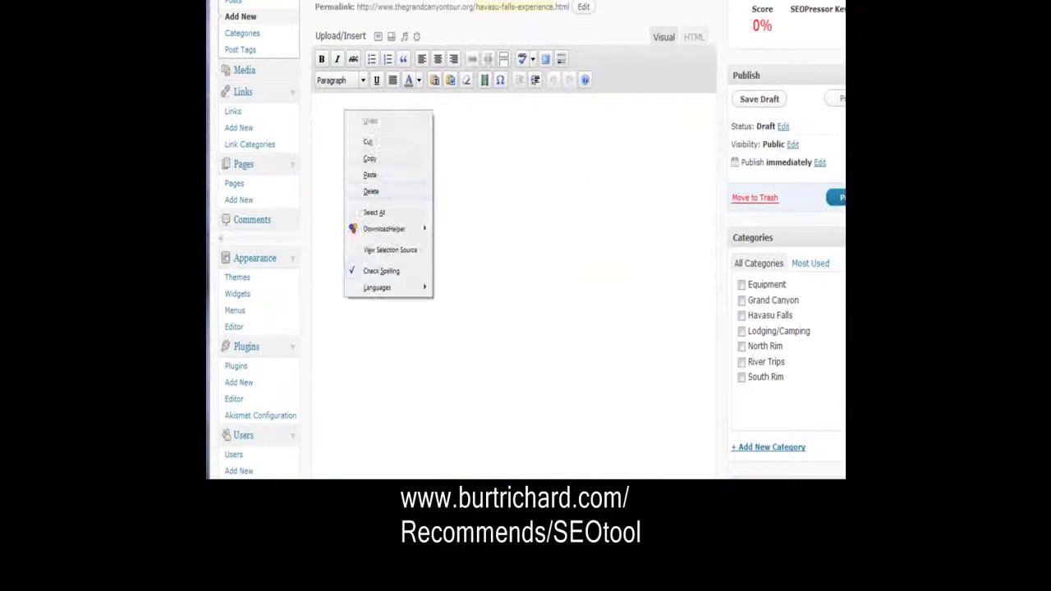
click(370, 175)
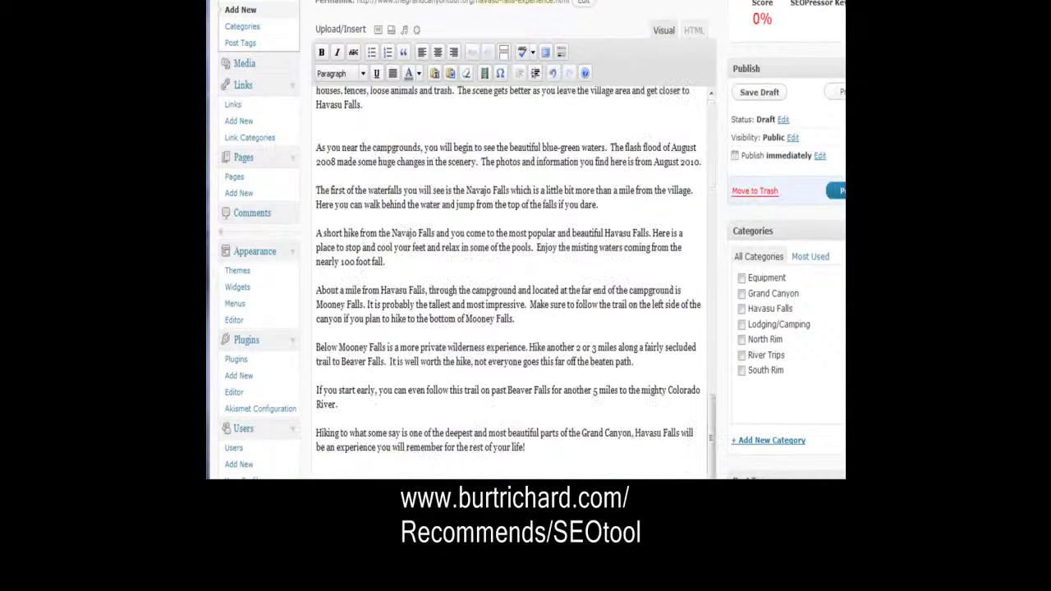
Step: Set the post's SEOPressor main keyword to 'Havasu Falls'
scroll(509, 279, down, 5)
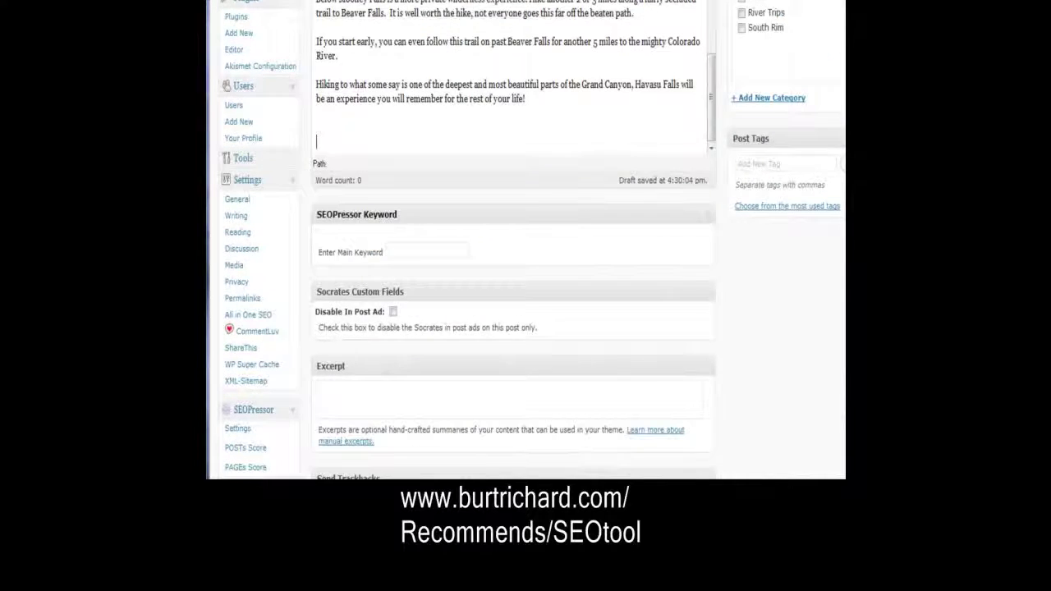
click(383, 256)
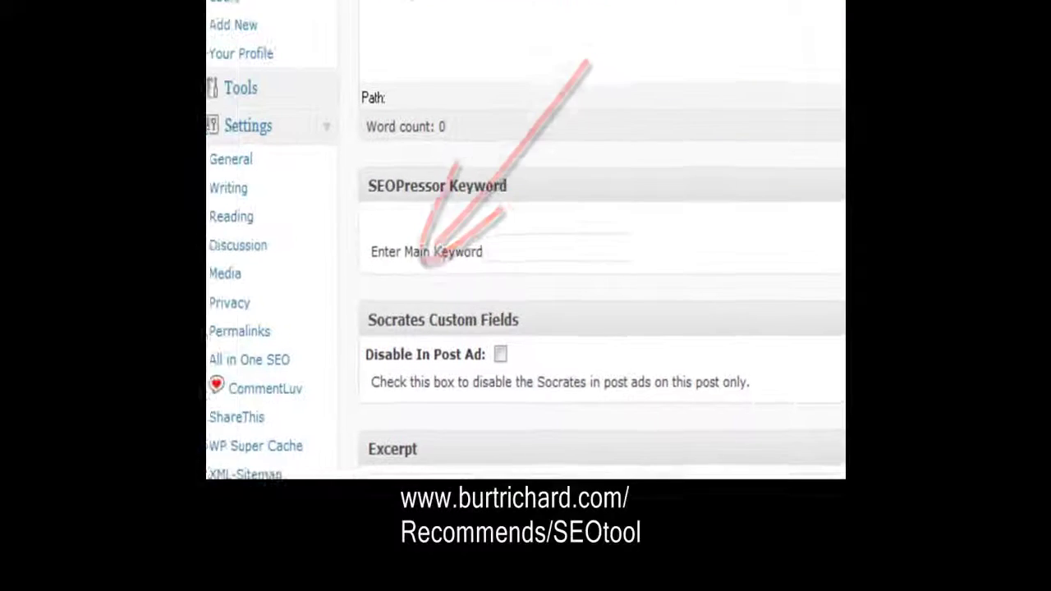
right_click(556, 244)
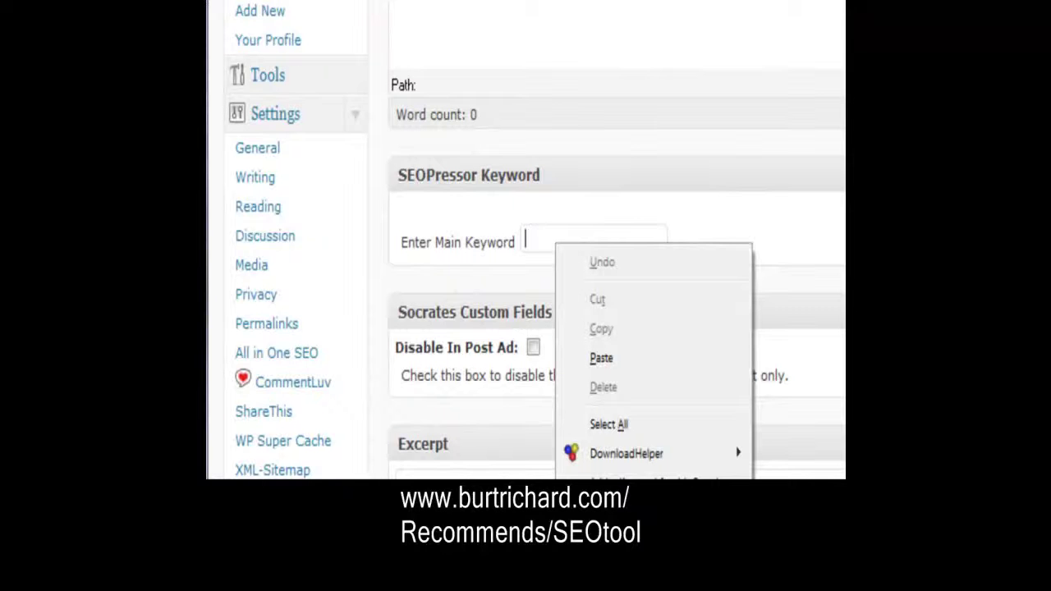
click(604, 358)
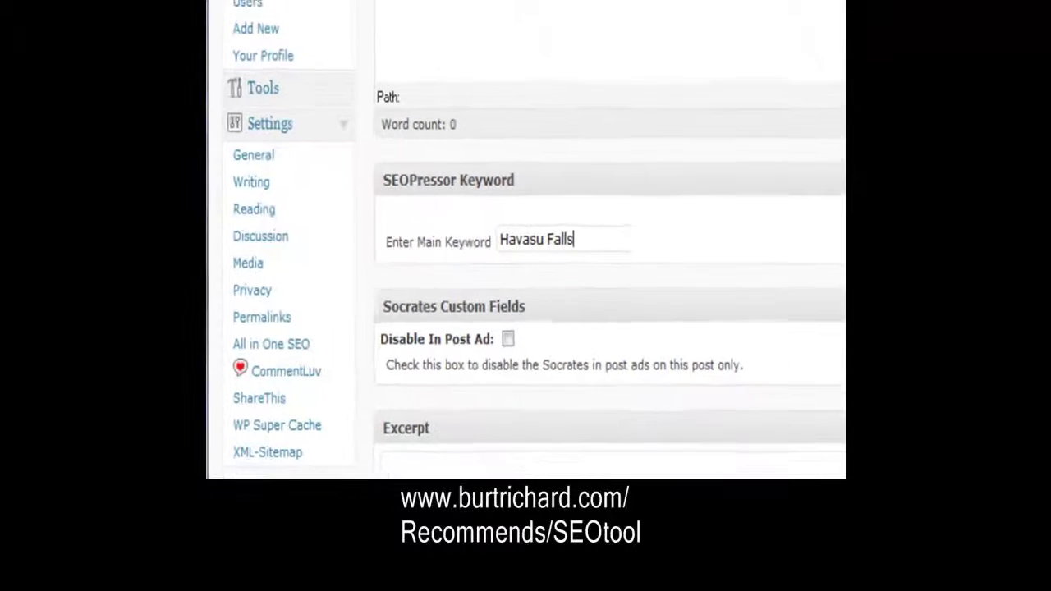
Step: Copy the article's opening text, through '"Havasupai" means', from Notepad into the All in One SEO Pack description
scroll(526, 247, down, 10)
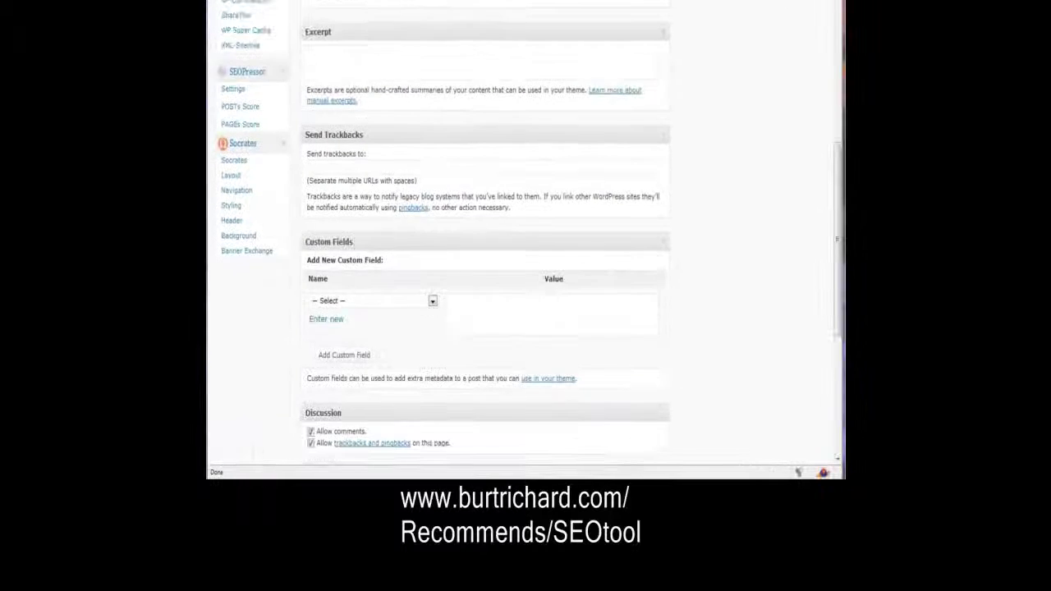
scroll(525, 247, down, 3)
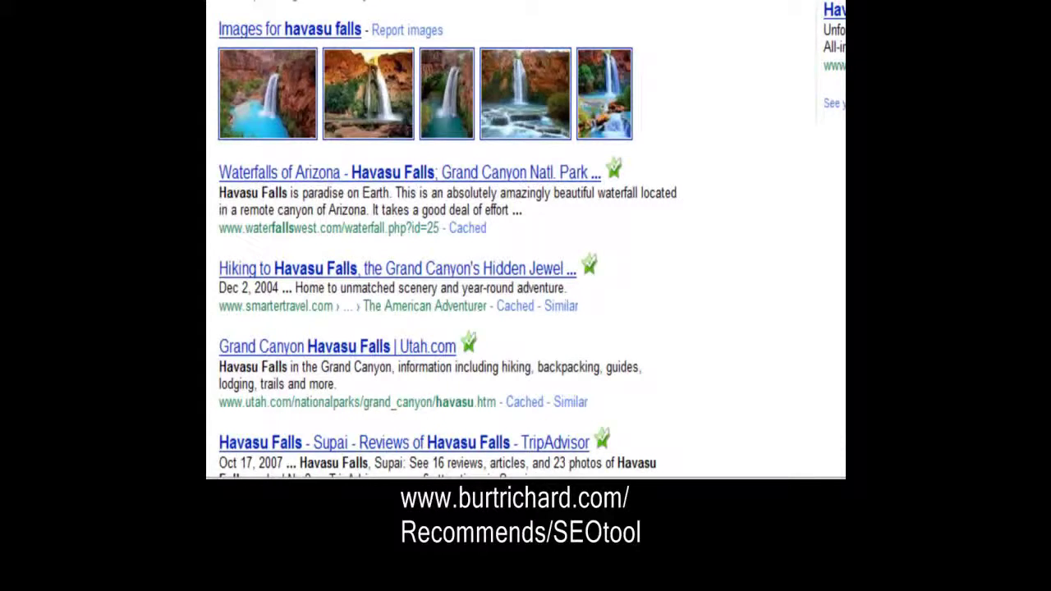
scroll(526, 238, down, 3)
scroll(525, 238, down, 2)
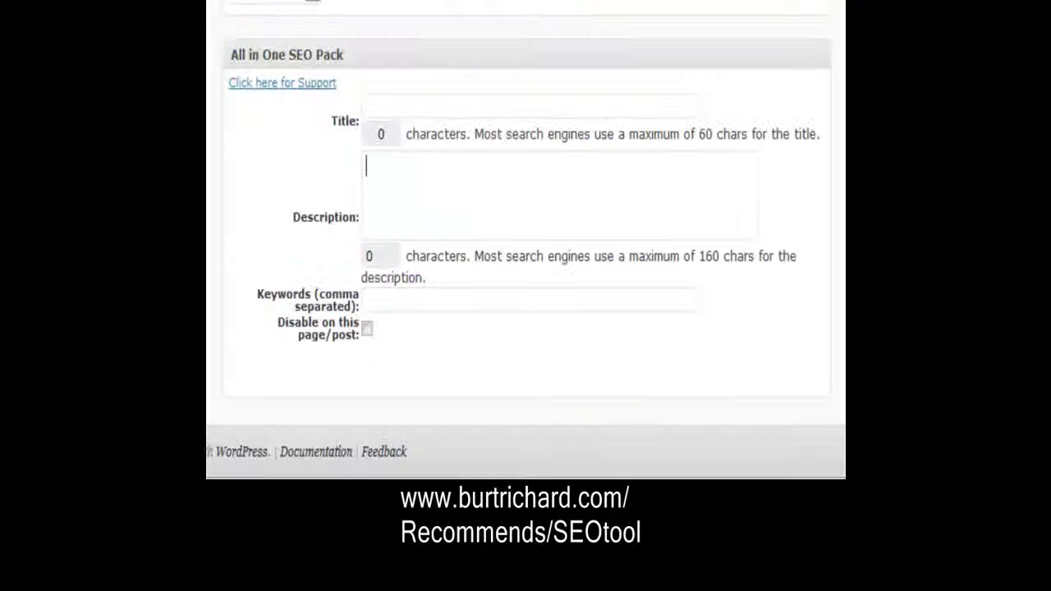
click(367, 166)
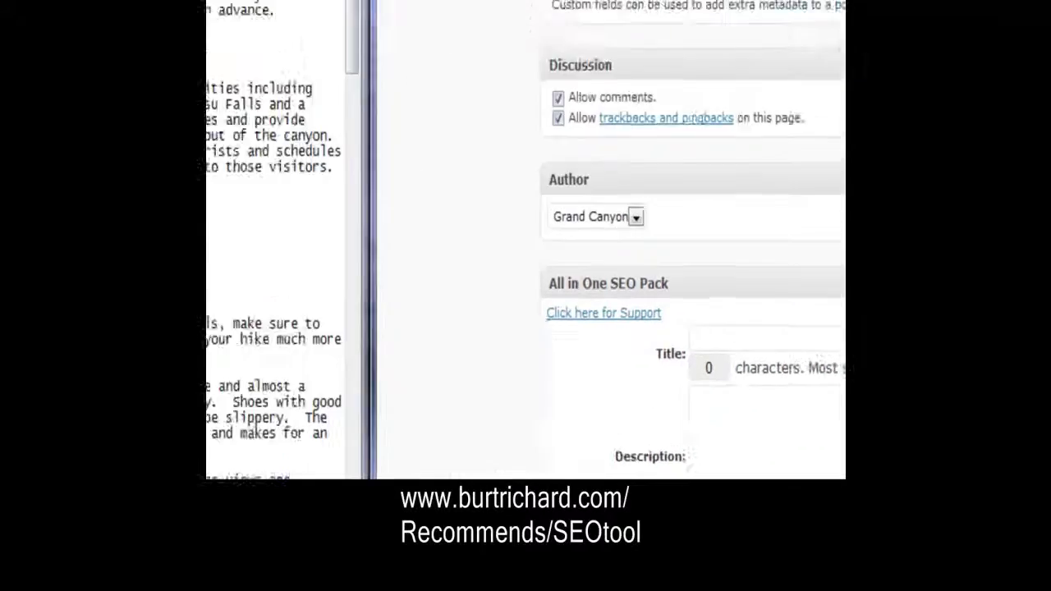
drag(217, 15, 577, 85)
right_click(577, 84)
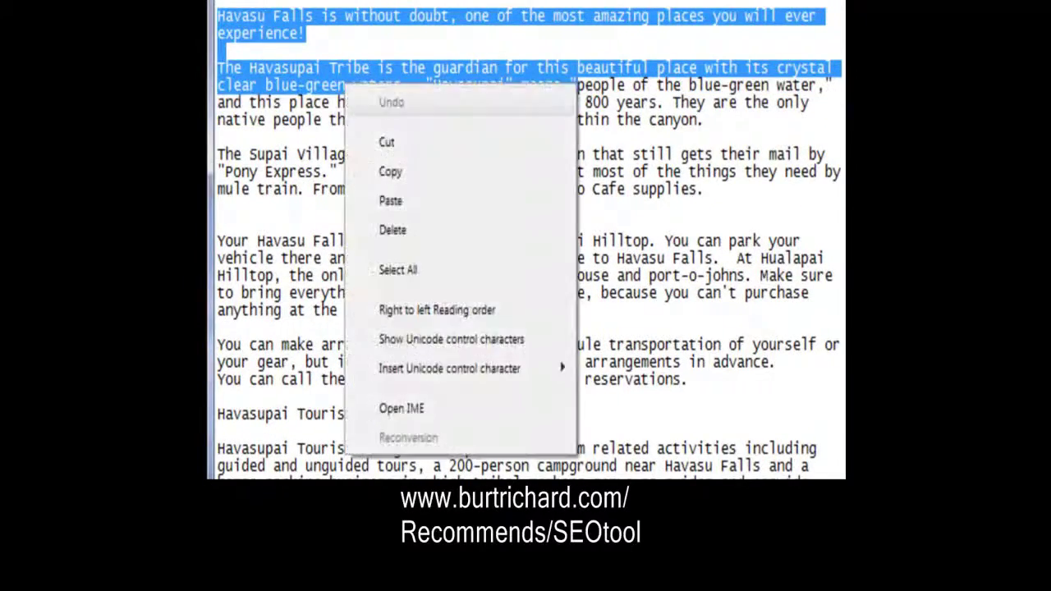
click(574, 171)
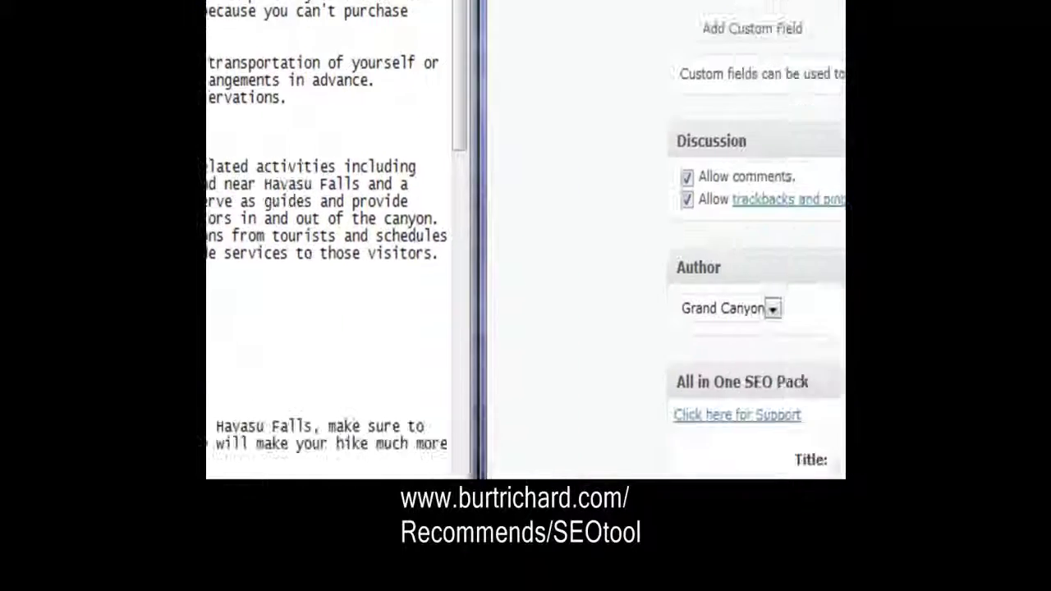
right_click(541, 280)
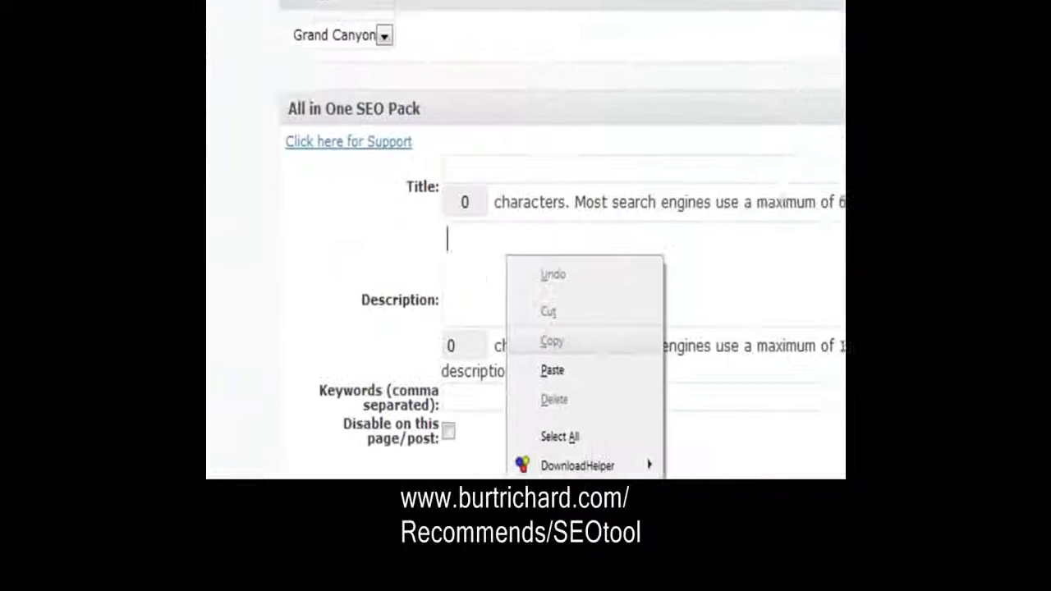
click(587, 394)
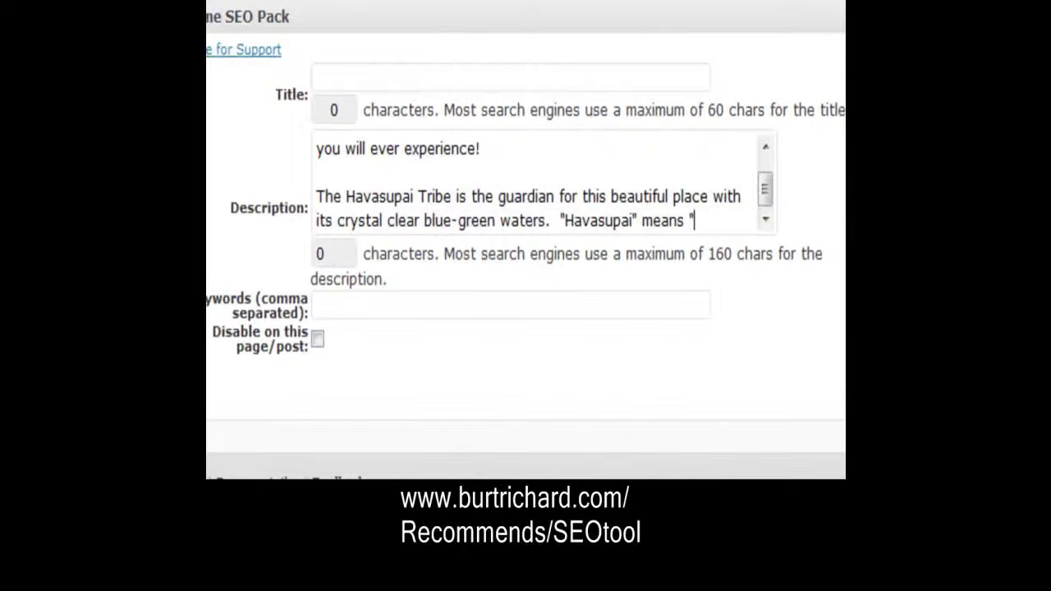
Step: Join the two paragraphs of the SEO description into one and check its character count against the 160-character maximum
drag(765, 188, 765, 175)
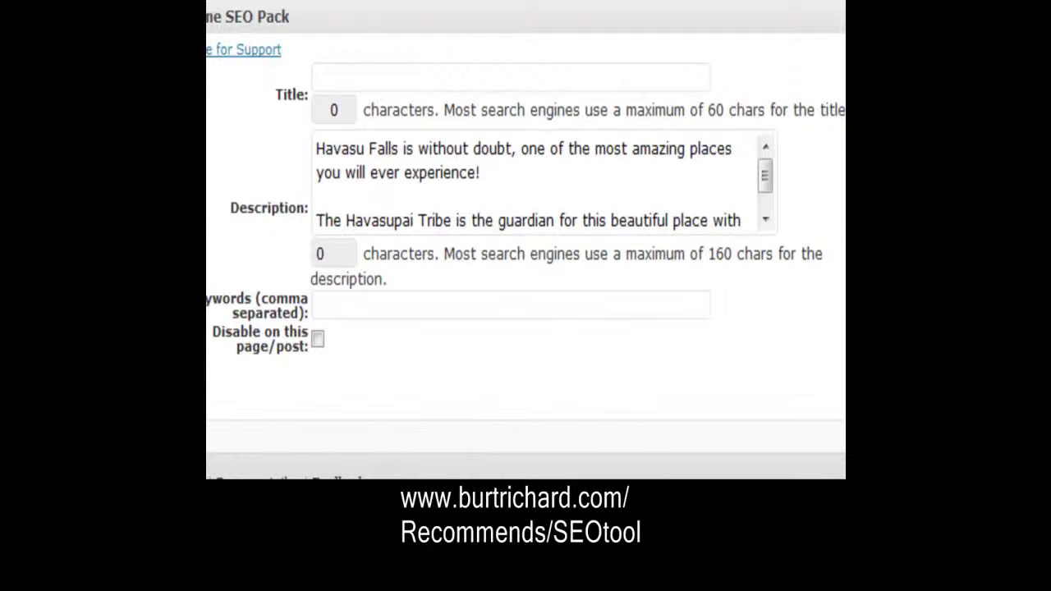
click(317, 220)
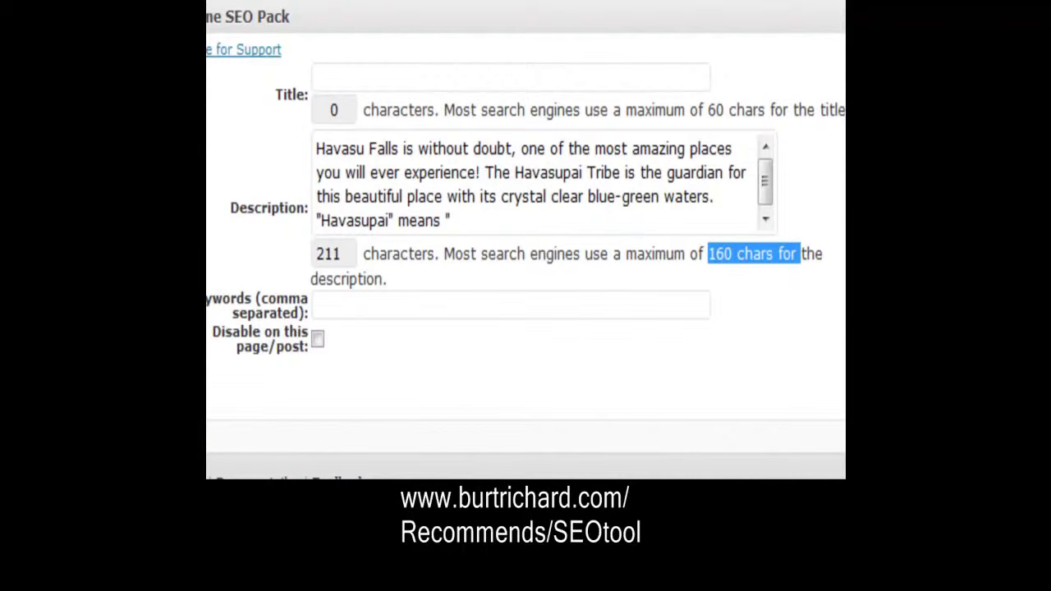
drag(317, 254, 339, 254)
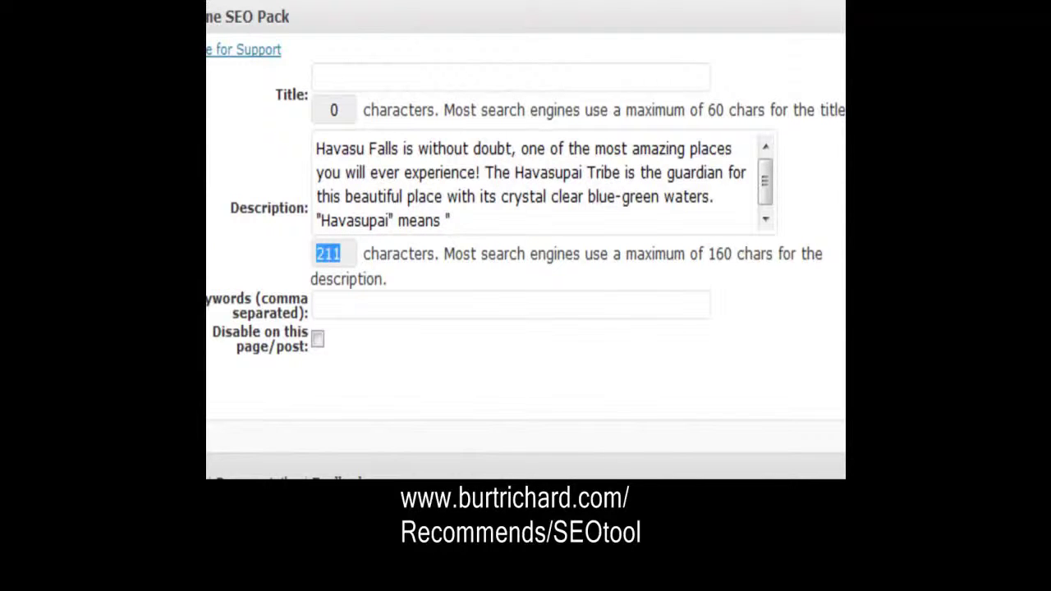
click(340, 253)
drag(623, 254, 752, 254)
Step: Shorten the SEO description so it ends with 'this beautiful place with its...'
drag(451, 221, 522, 196)
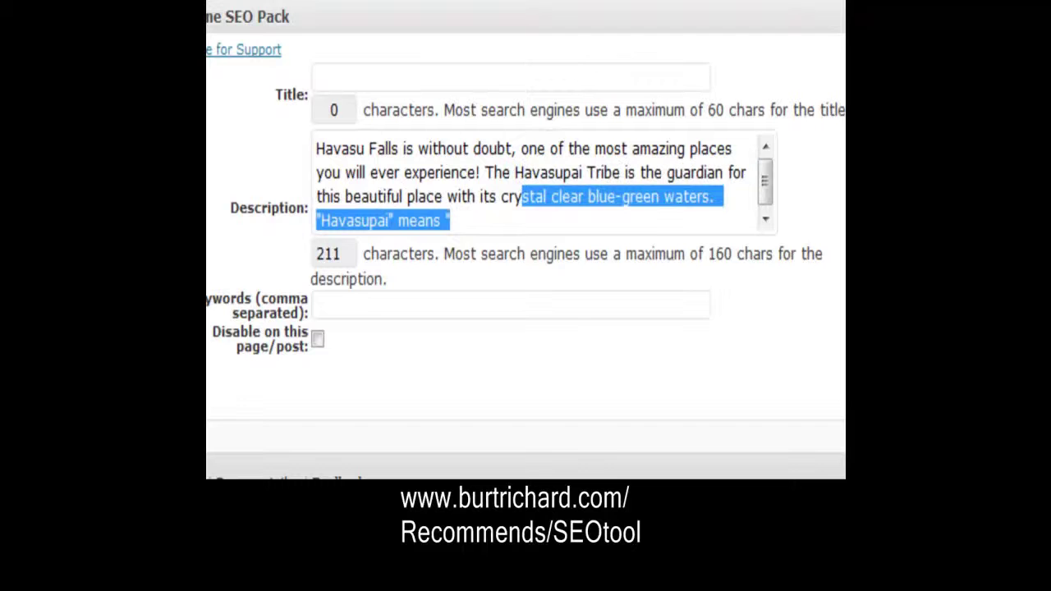
key(BackSpace)
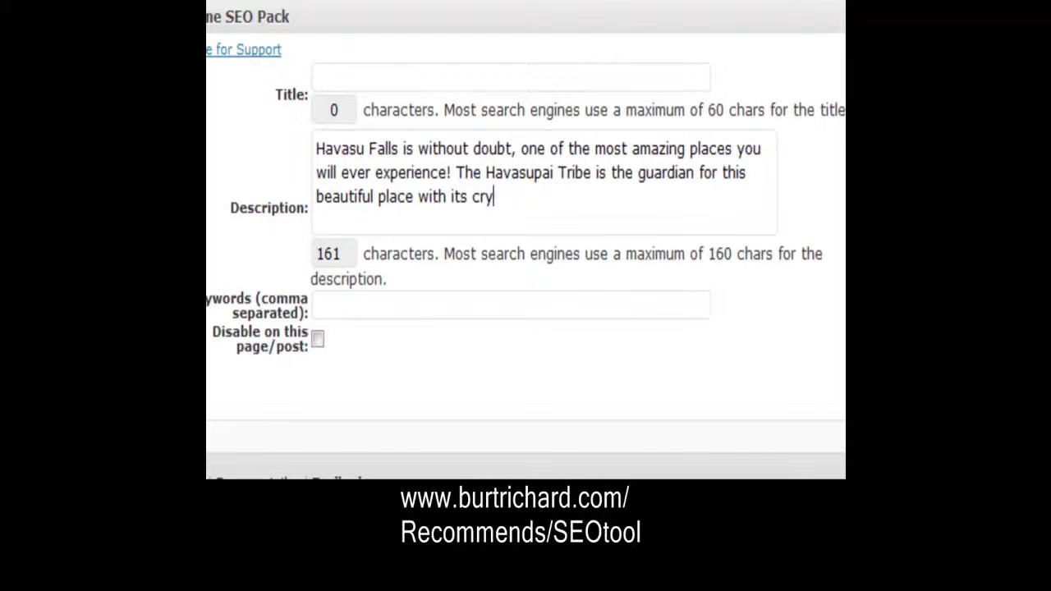
key(BackSpace)
key(BackSpace)
key(BackSpace)
key(BackSpace)
text(...)
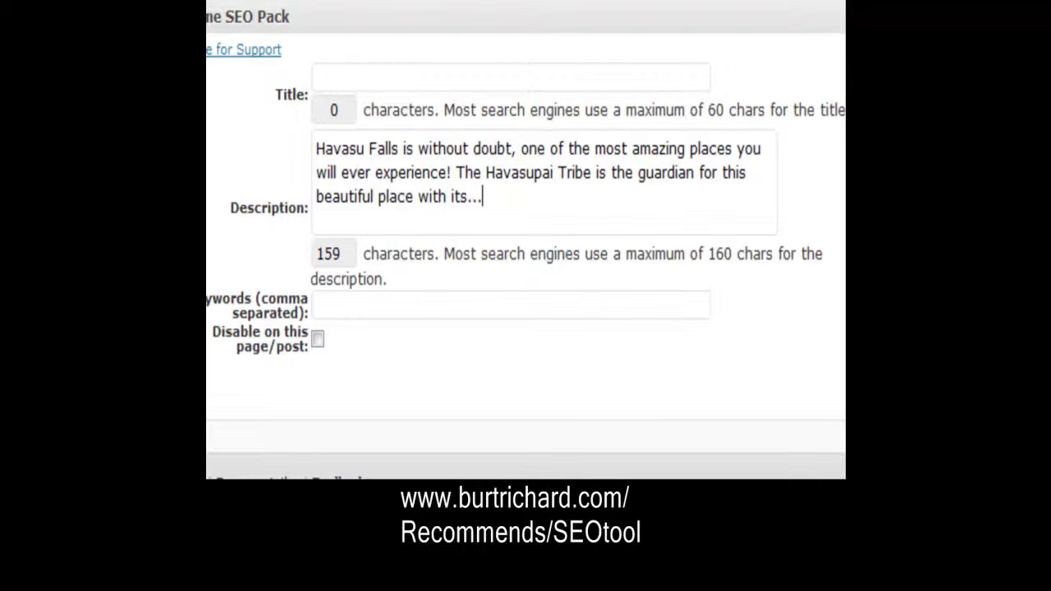
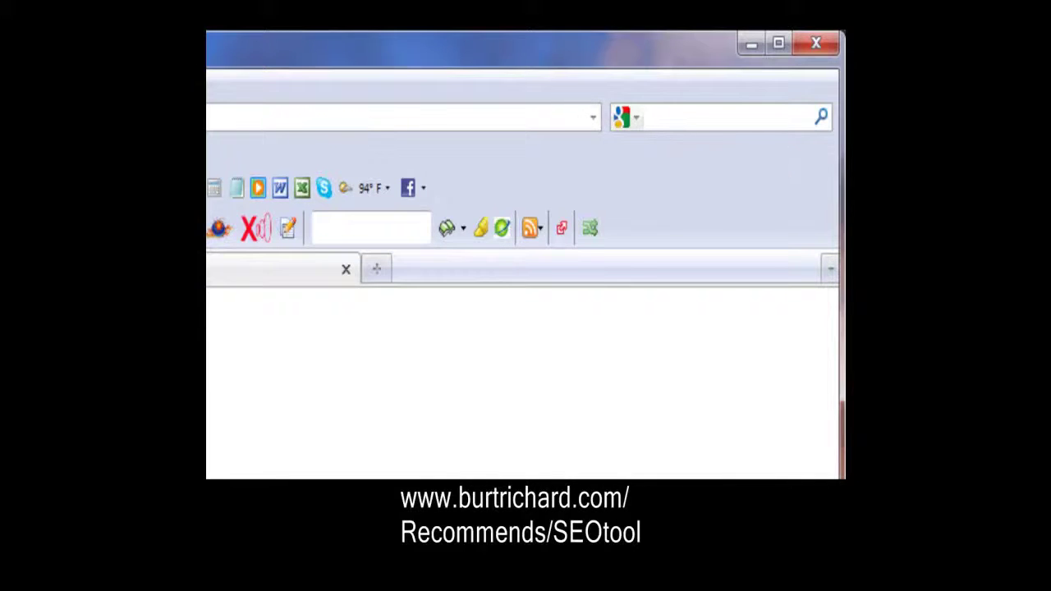
Step: Search Google for 'google keyword tool' and open the Google AdWords Keyword Tool result
text(google keyword tool)
key(Return)
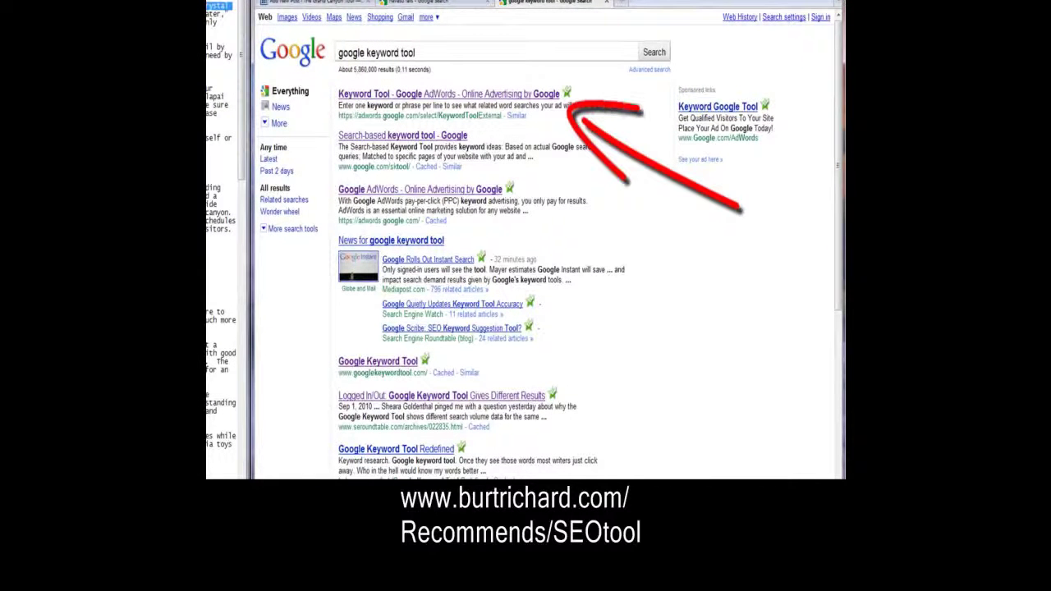
click(542, 93)
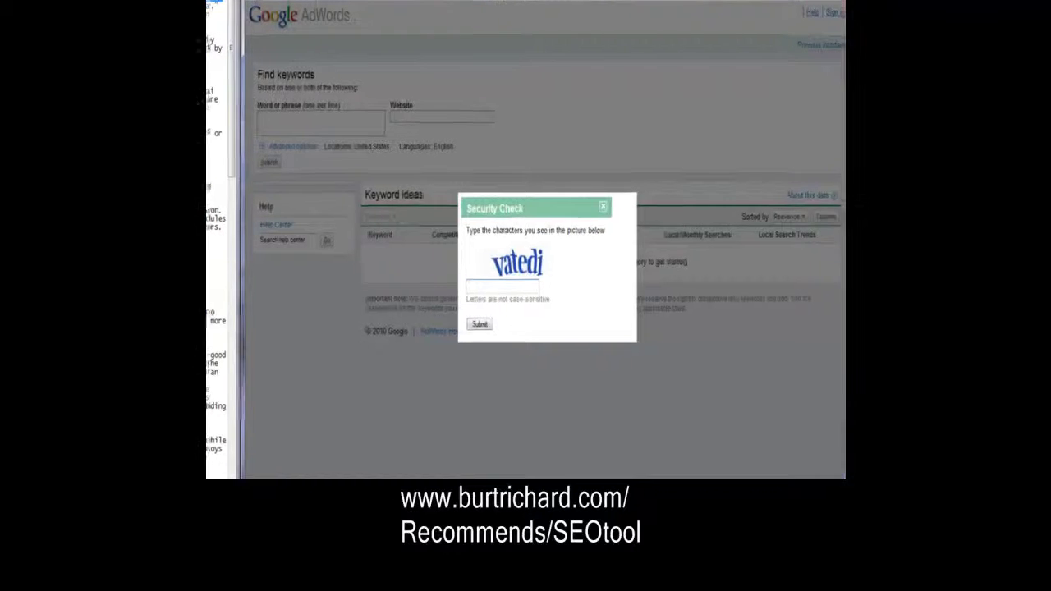
Step: Pass the security check by entering the pictured verification characters, and search for keyword ideas for 'Havasu Falls'
text(vatedi)
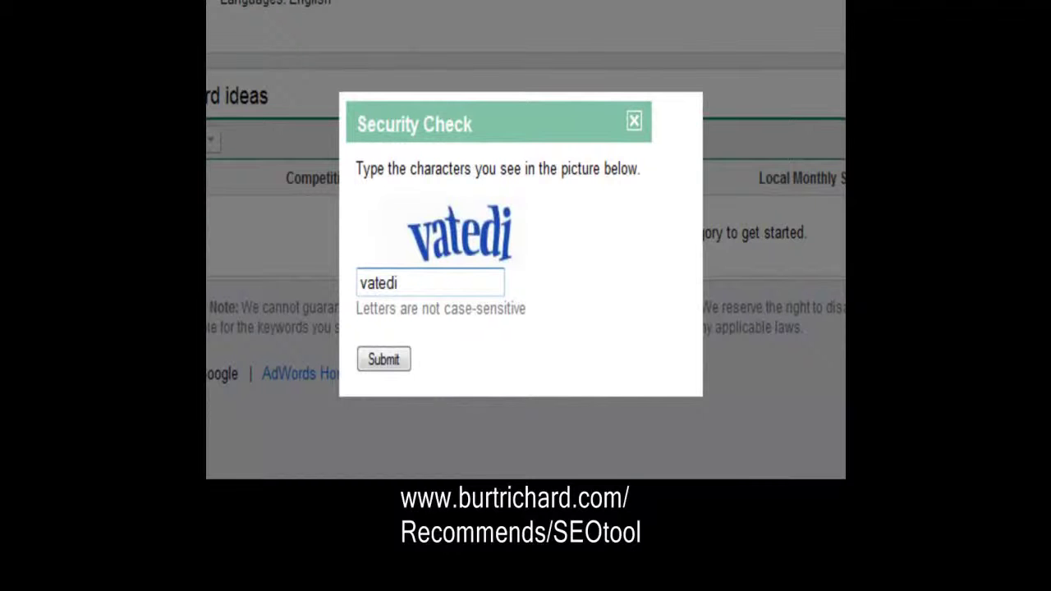
key(Return)
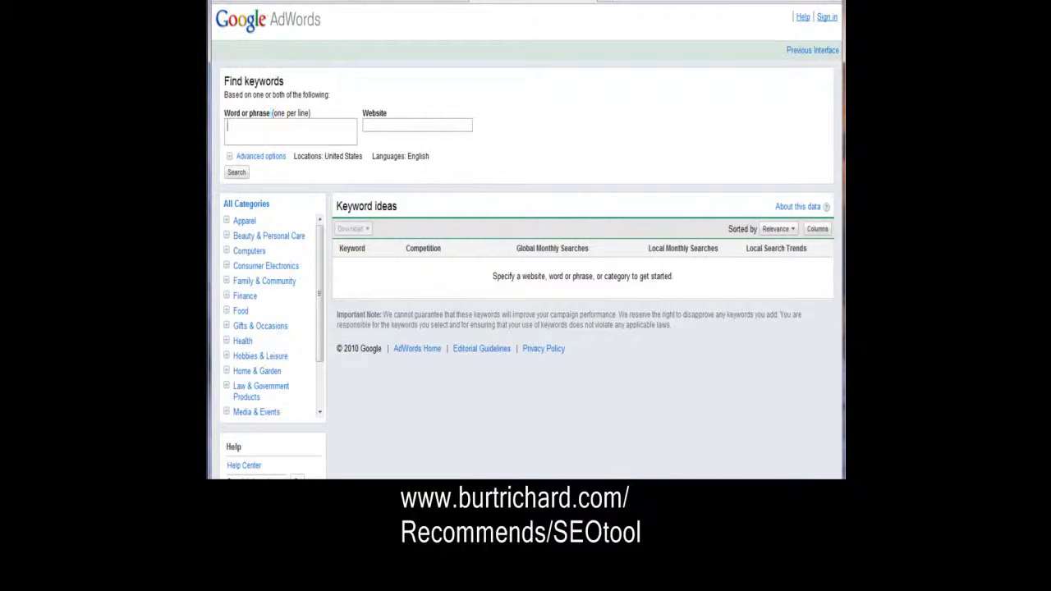
right_click(256, 133)
click(280, 190)
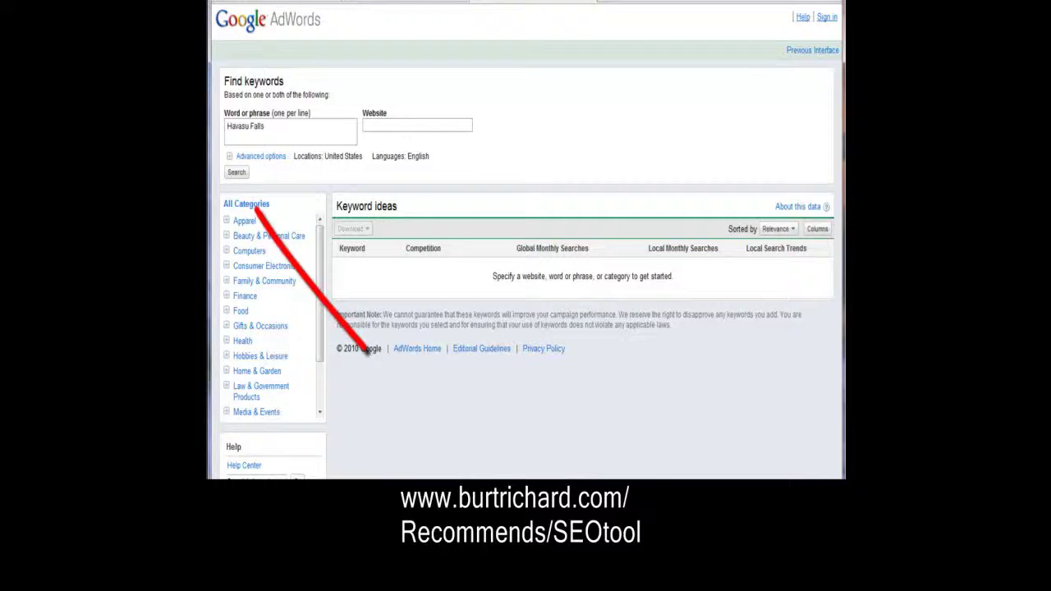
click(237, 172)
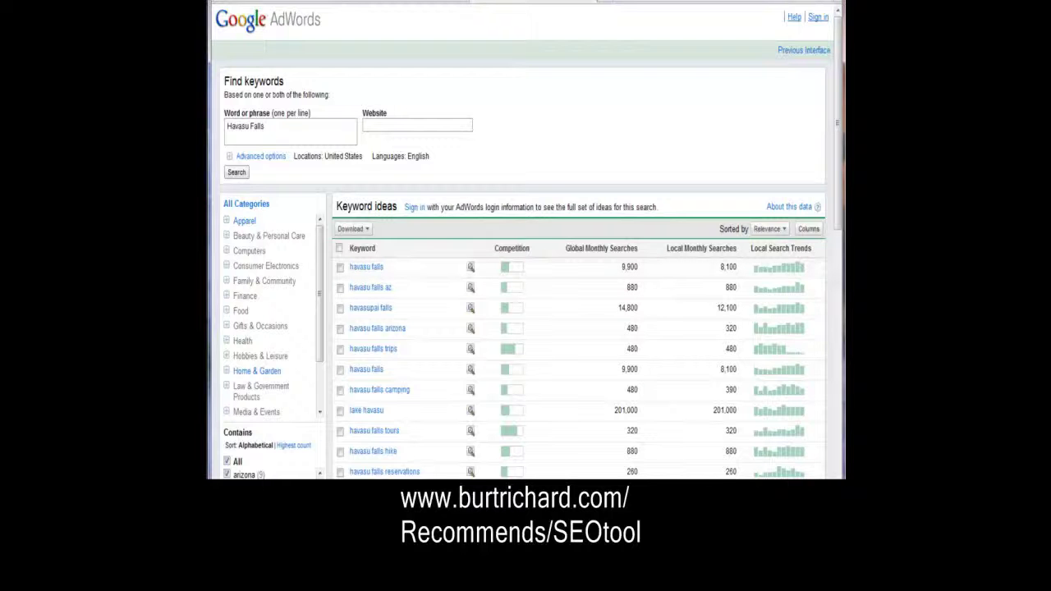
Step: Show 100 rows of keyword ideas and sort them by Global Monthly Searches
scroll(525, 329, down, 15)
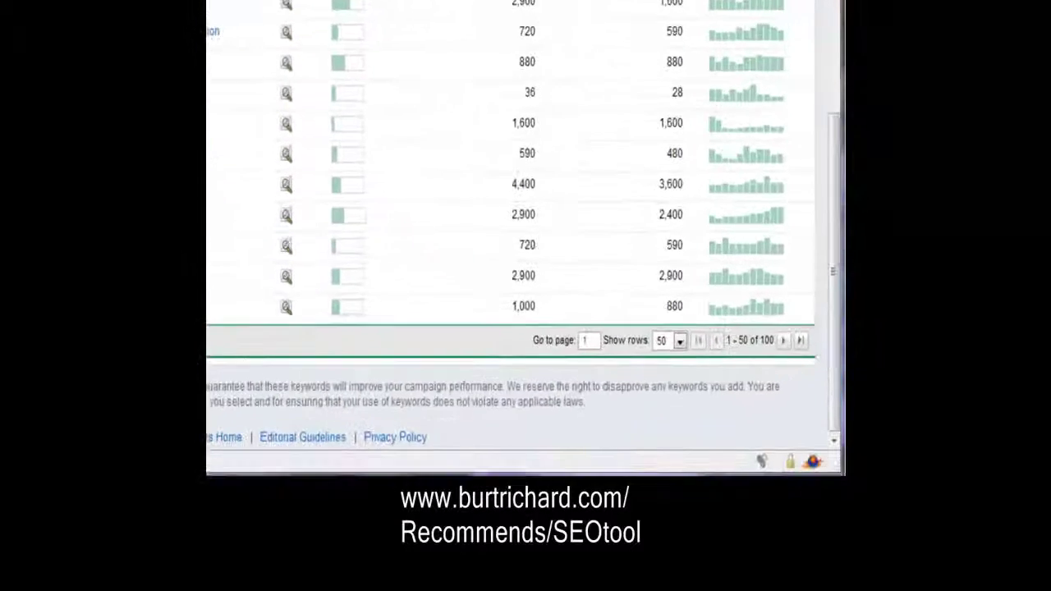
click(680, 340)
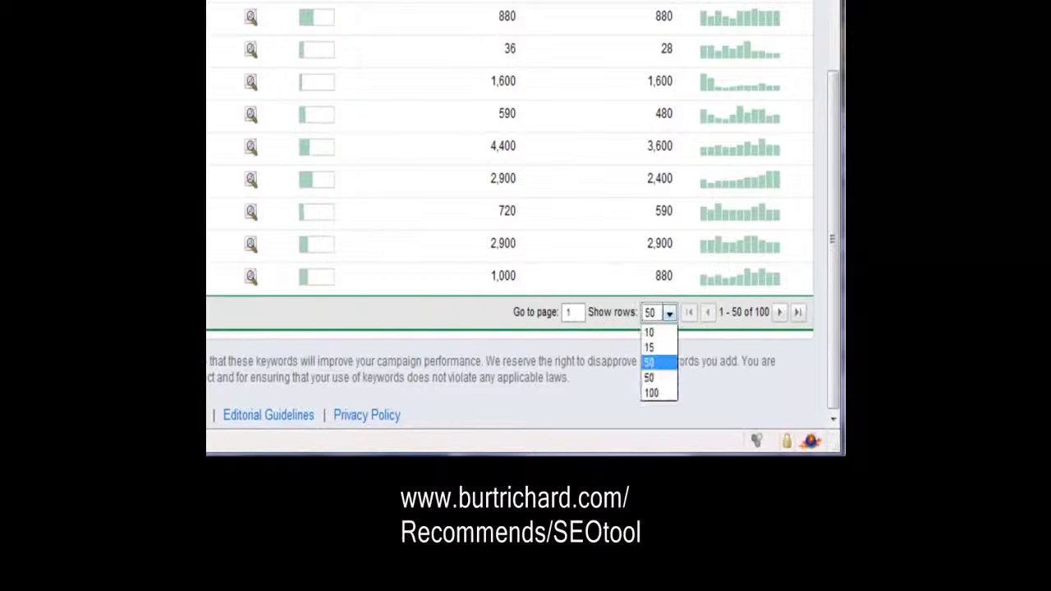
click(651, 393)
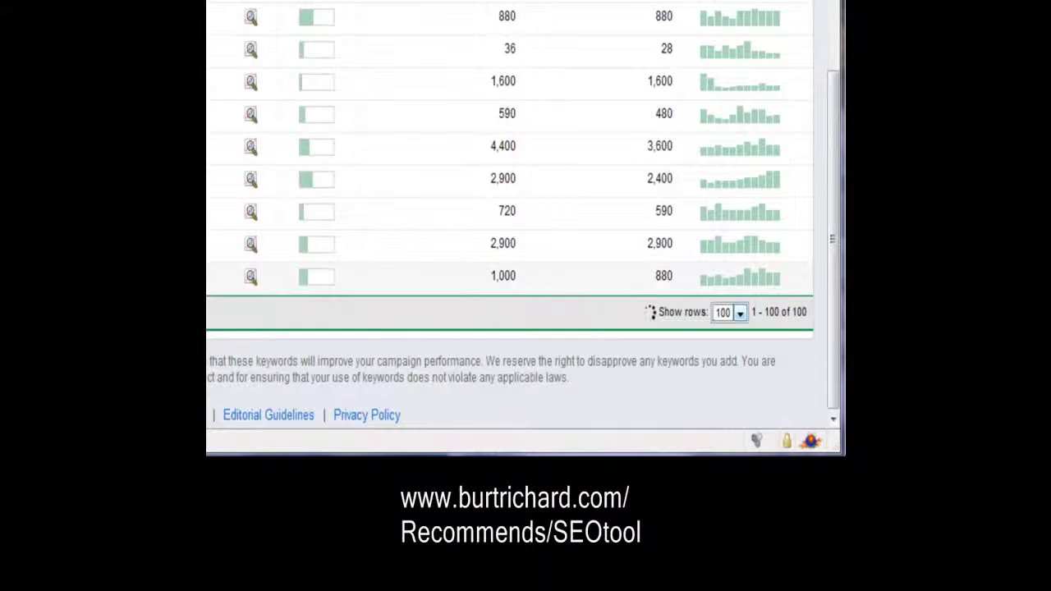
scroll(509, 214, down, 5)
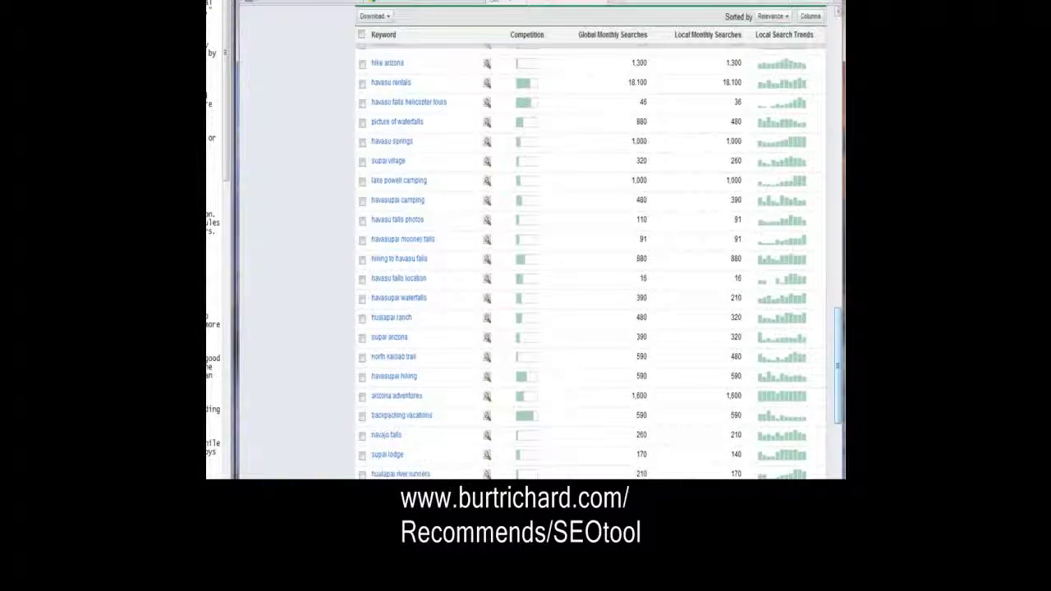
scroll(589, 259, up, 15)
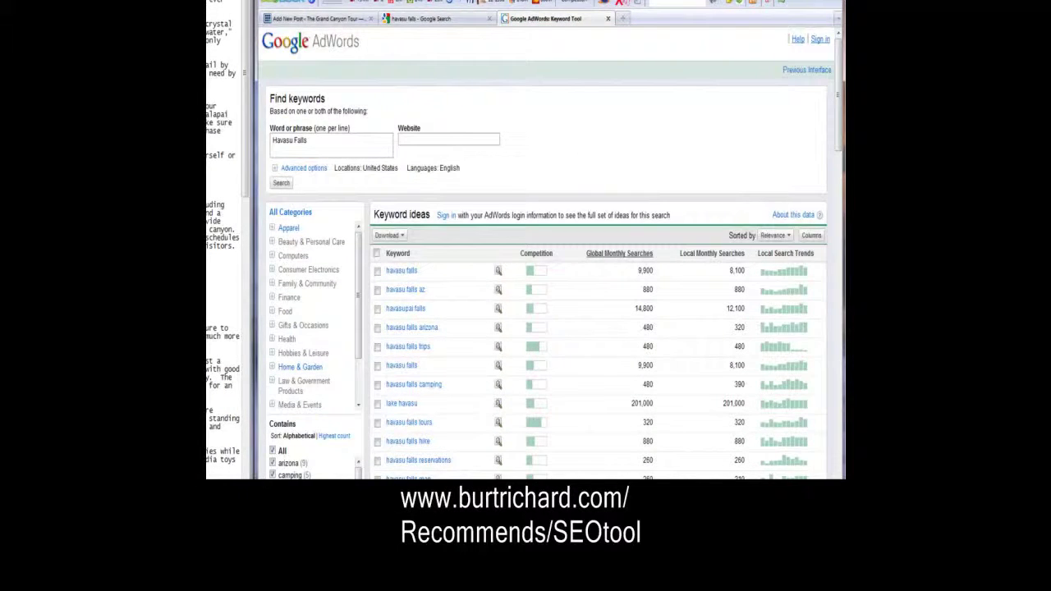
click(619, 253)
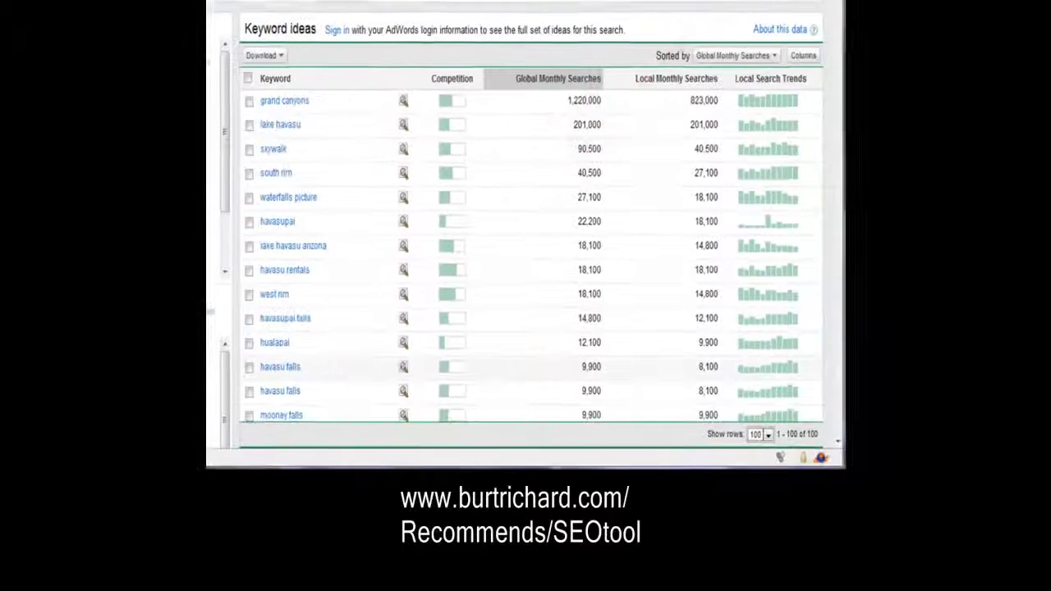
Step: Select the keyword ideas 'grand canyons', 'lake havasu', 'south rim', 'waterfalls picture', 'havasupai', 'lake havasu arizona', 'havasu rentals' and 'west rim'
scroll(526, 197, down, 1)
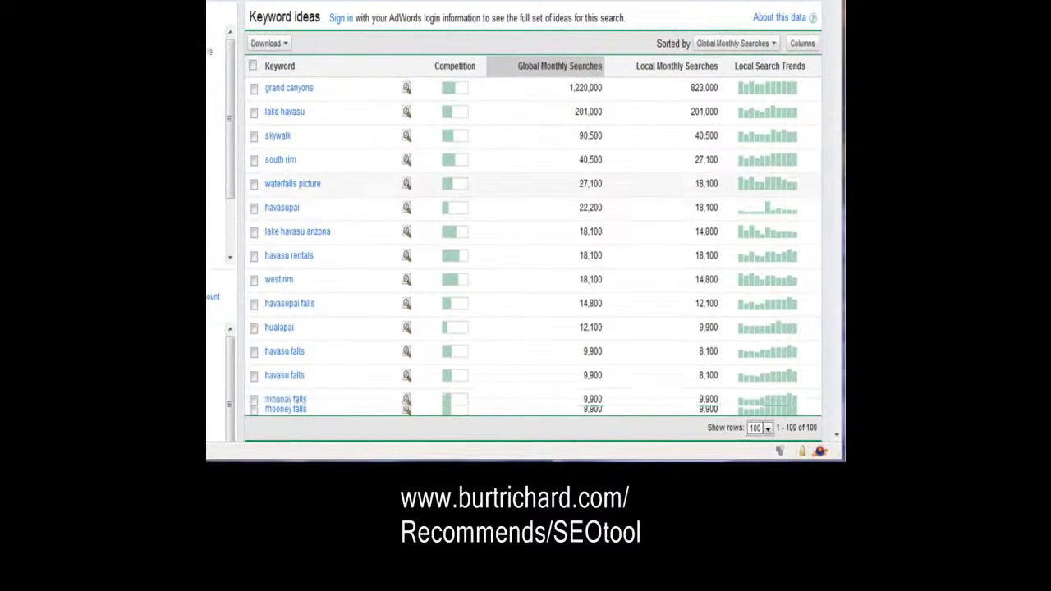
scroll(525, 214, down, 3)
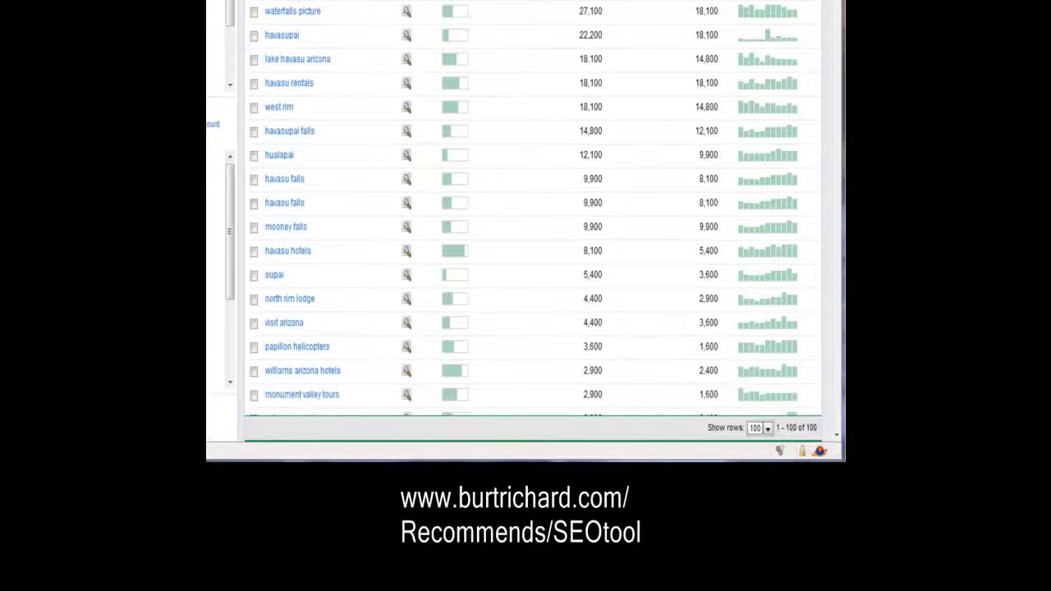
scroll(525, 210, down, 3)
scroll(526, 214, up, 5)
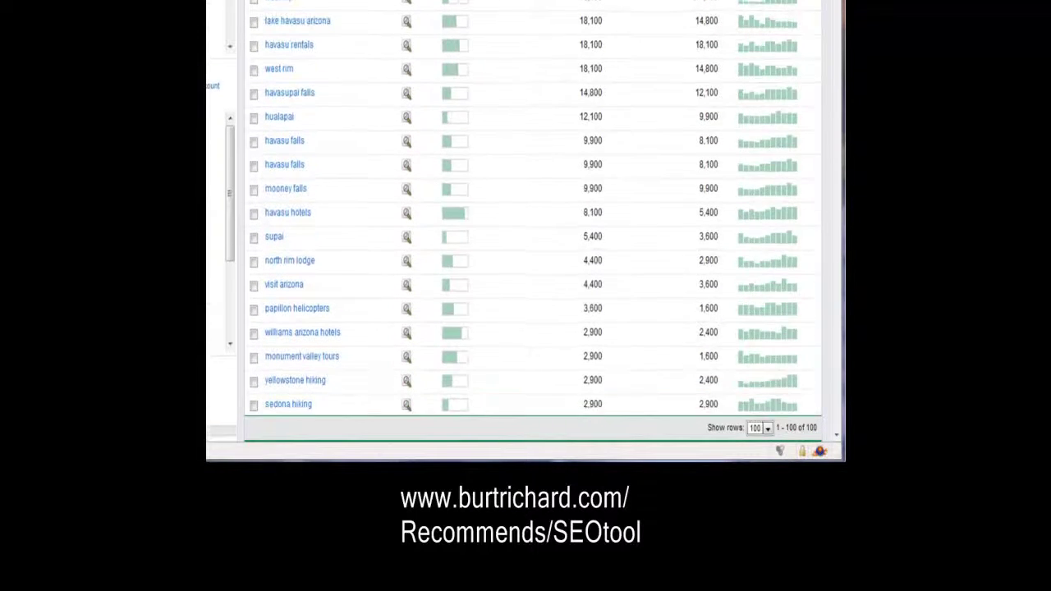
scroll(526, 210, down, 3)
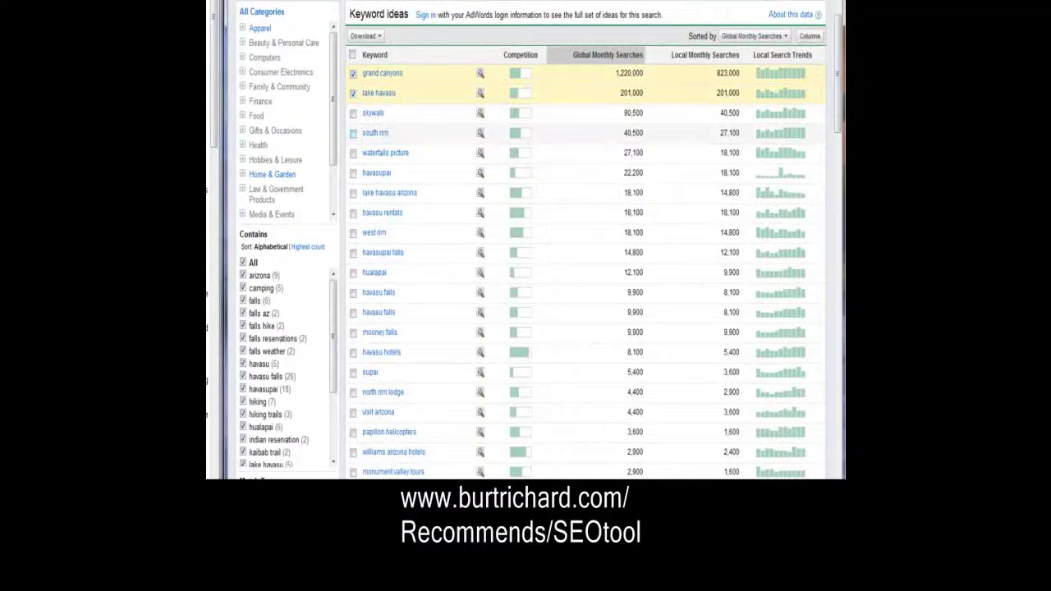
click(353, 133)
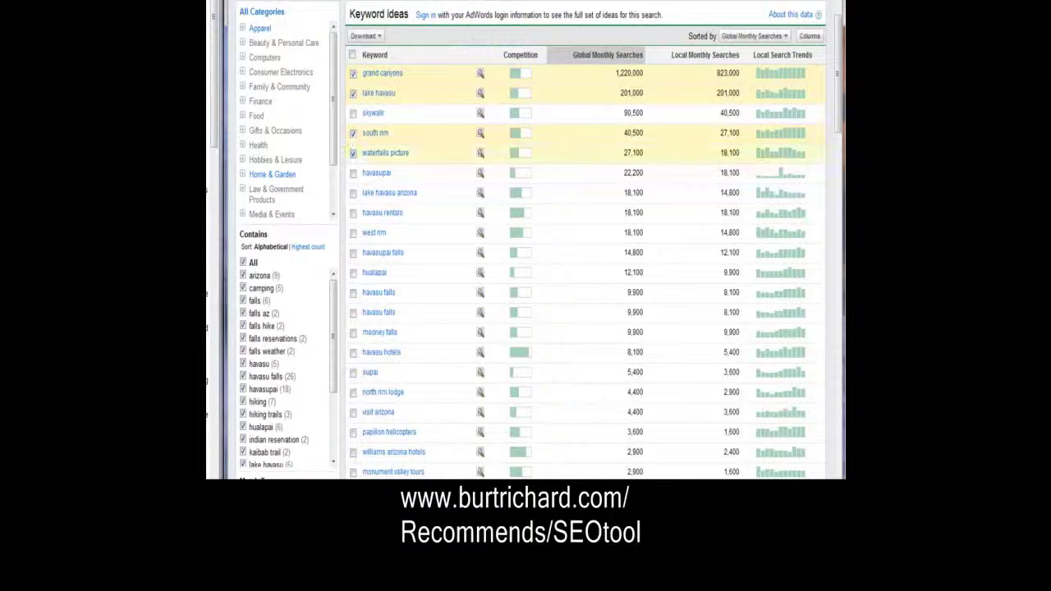
click(353, 173)
click(353, 193)
click(353, 213)
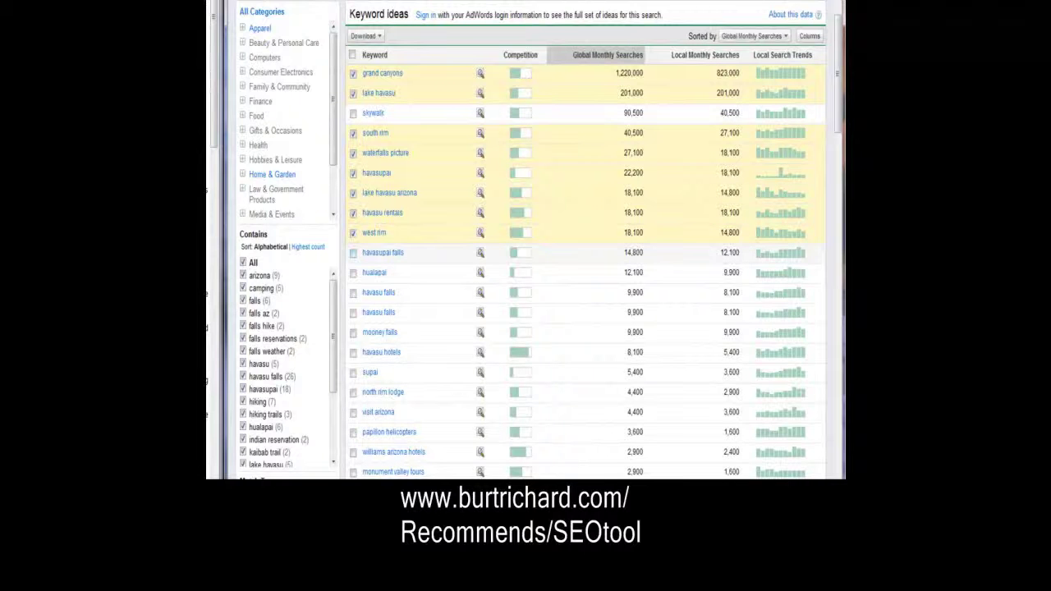
Step: Add both 'havasu falls' entries, 'mooney falls', 'havasu hotels', 'supai', 'north rim lodge' and 'visit arizona' to the keyword selection
click(353, 292)
click(353, 312)
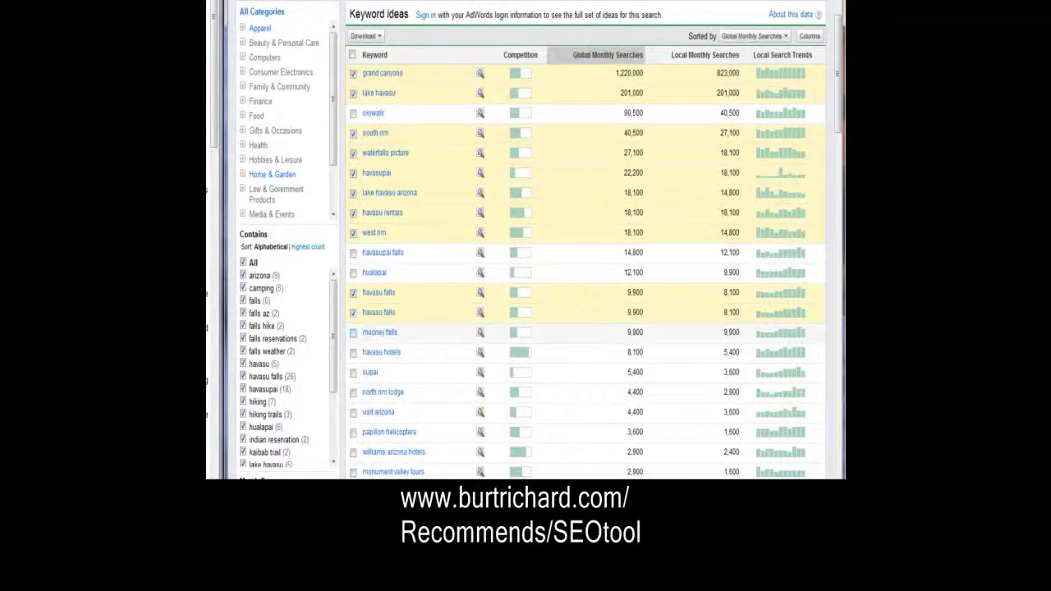
click(354, 351)
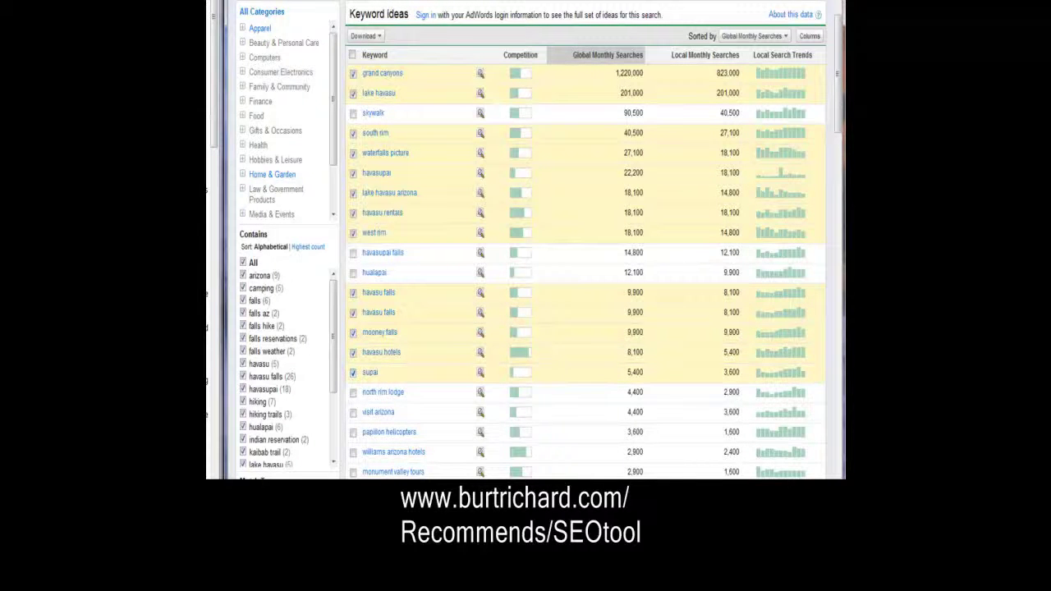
click(353, 391)
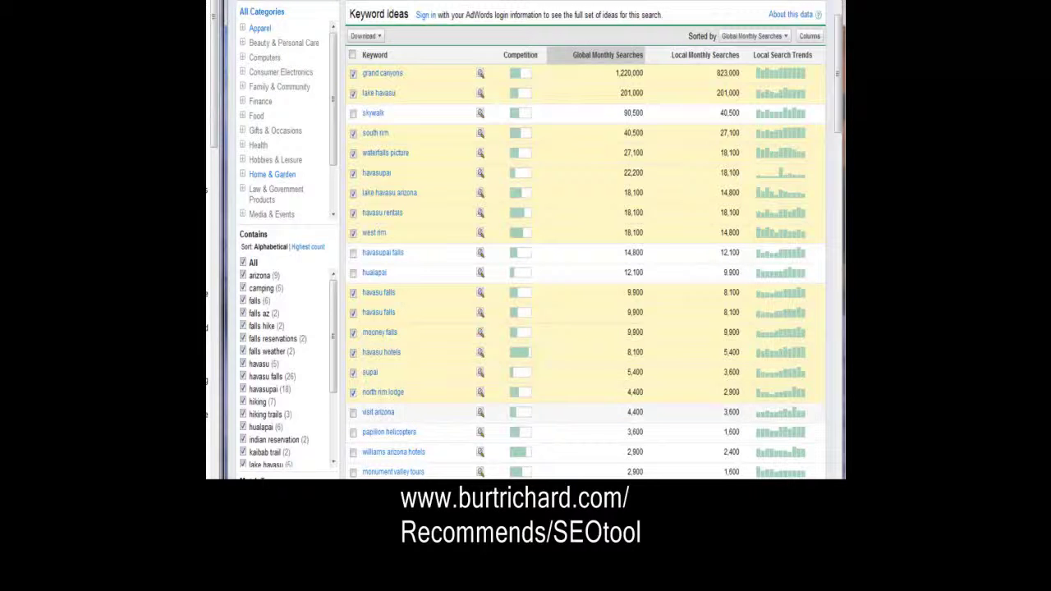
Step: Select the relevant keywords further down the list, such as 'az hiking trails' and 'rim tours', and add 'havasupai falls'
scroll(525, 246, up, 3)
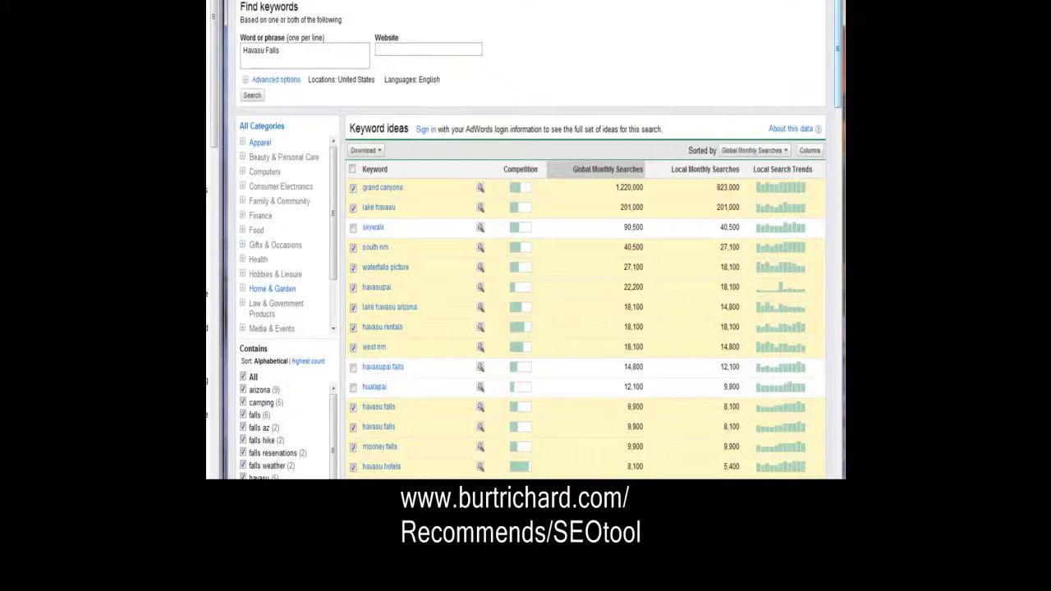
scroll(526, 247, down, 1)
scroll(526, 246, down, 3)
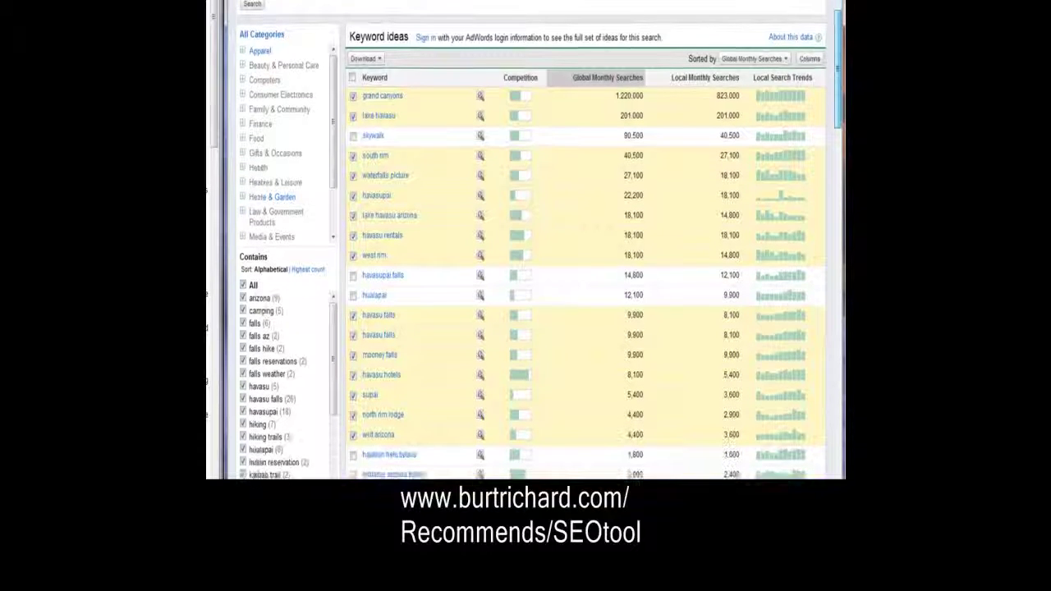
scroll(526, 246, down, 2)
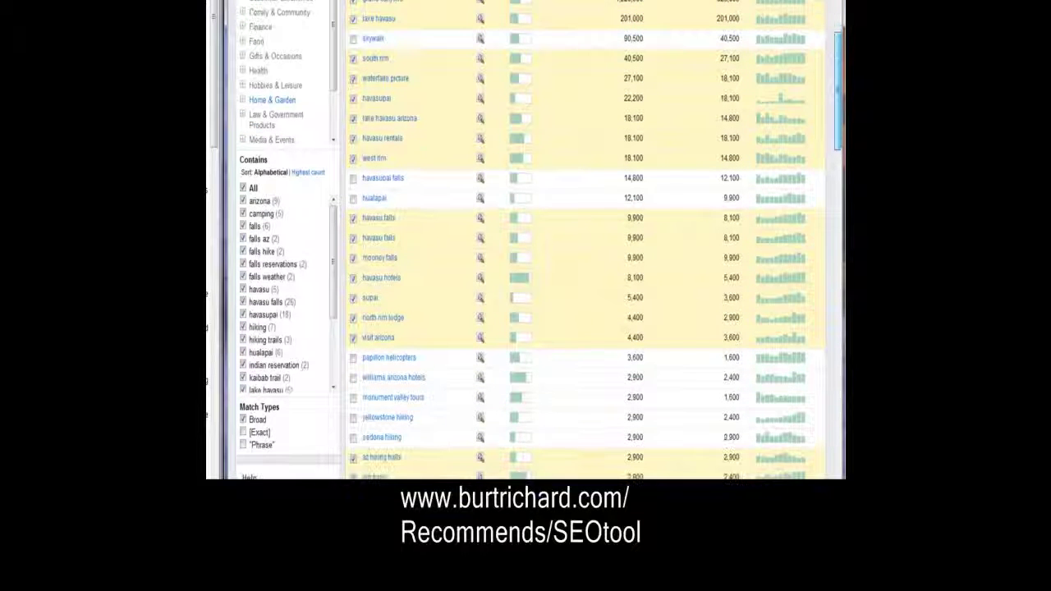
scroll(525, 246, down, 1)
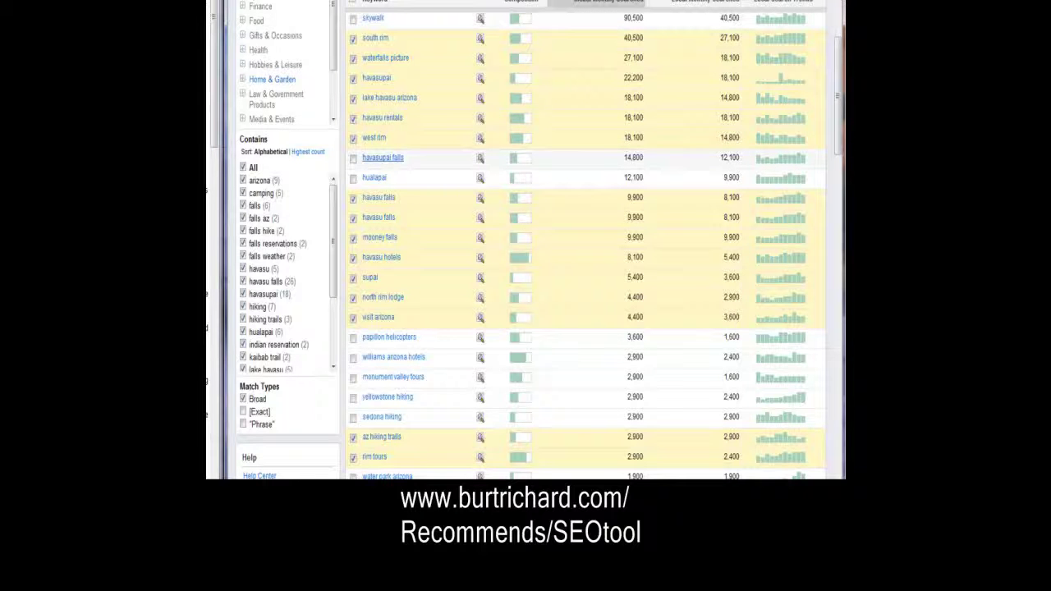
click(354, 158)
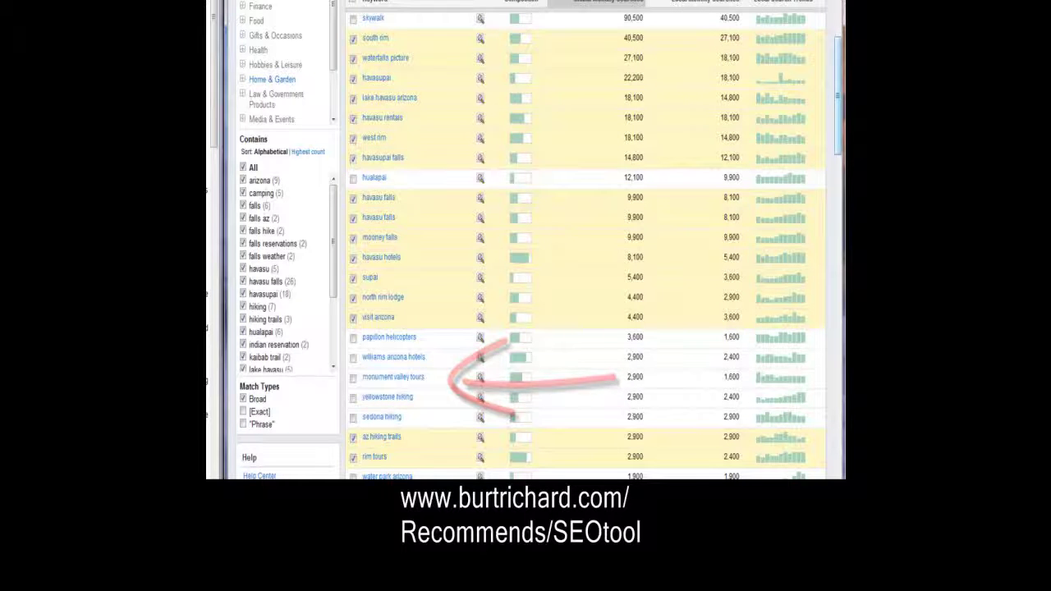
Step: Review which keyword ideas are selected throughout the rest of the list
scroll(575, 246, down, 3)
scroll(575, 246, down, 7)
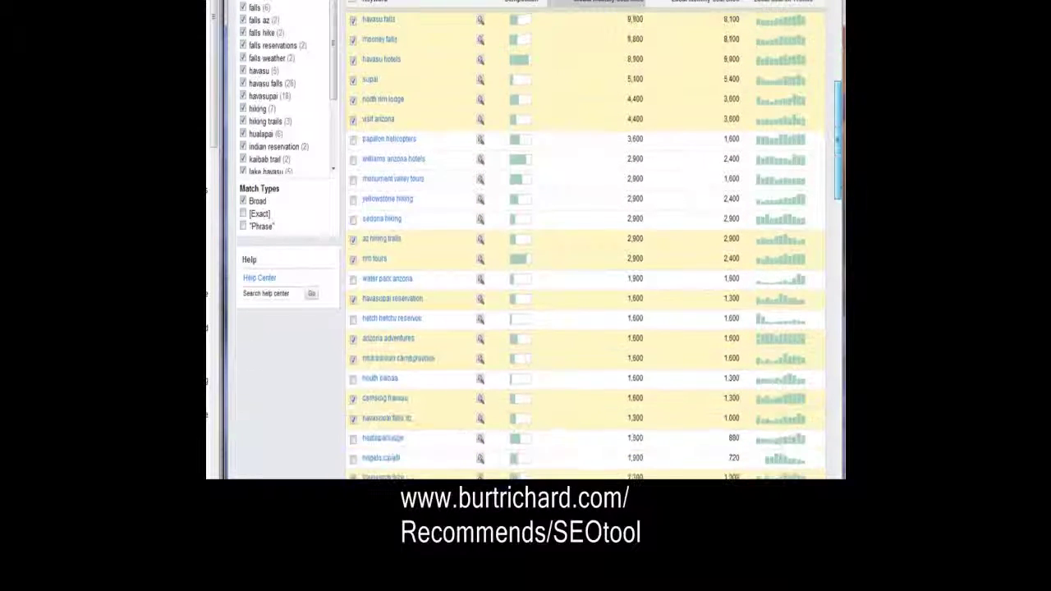
scroll(575, 246, down, 8)
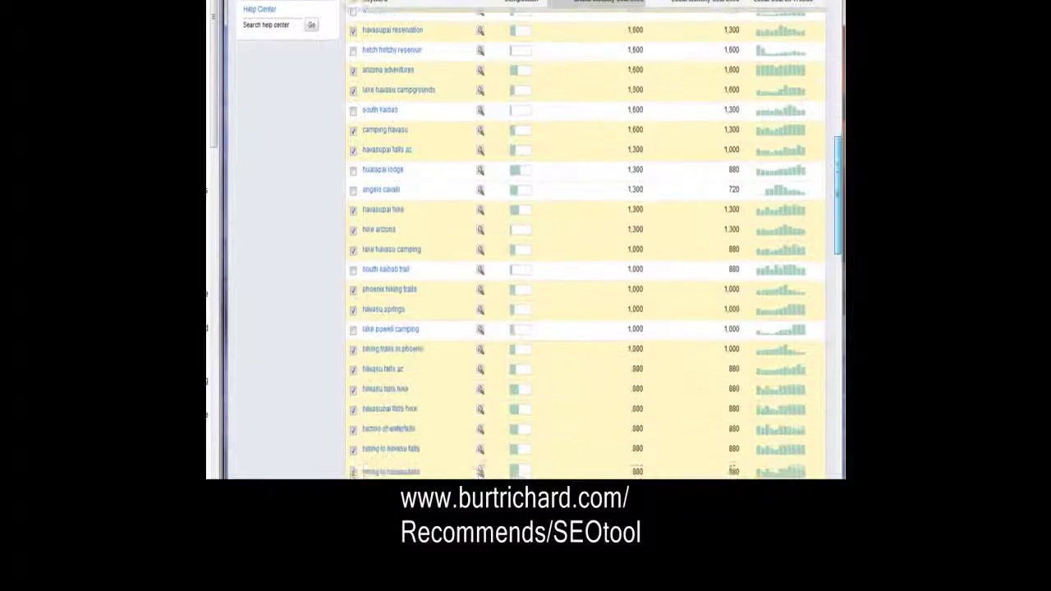
scroll(575, 247, down, 8)
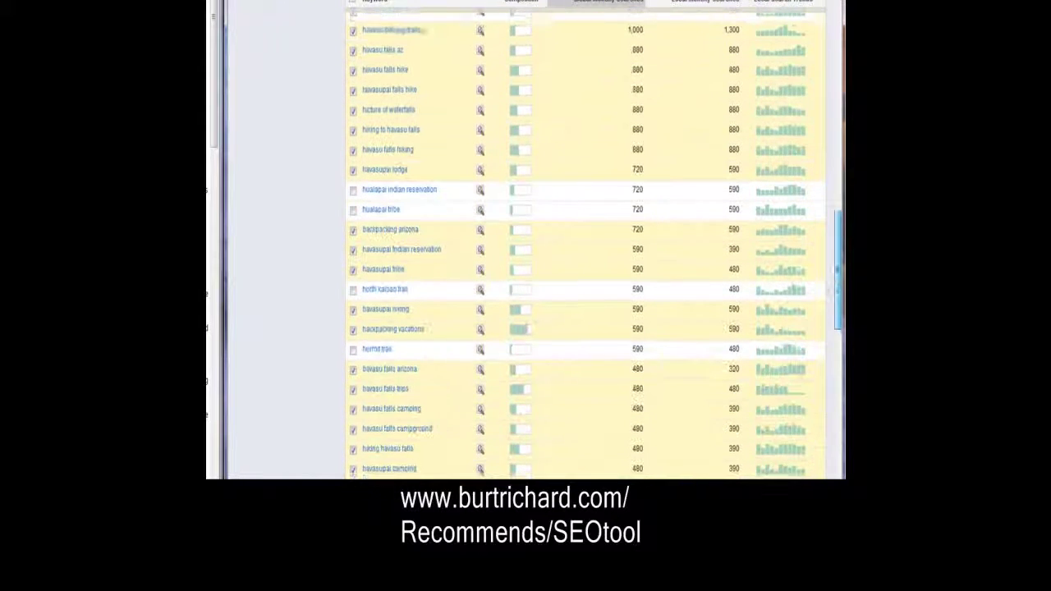
scroll(575, 246, down, 6)
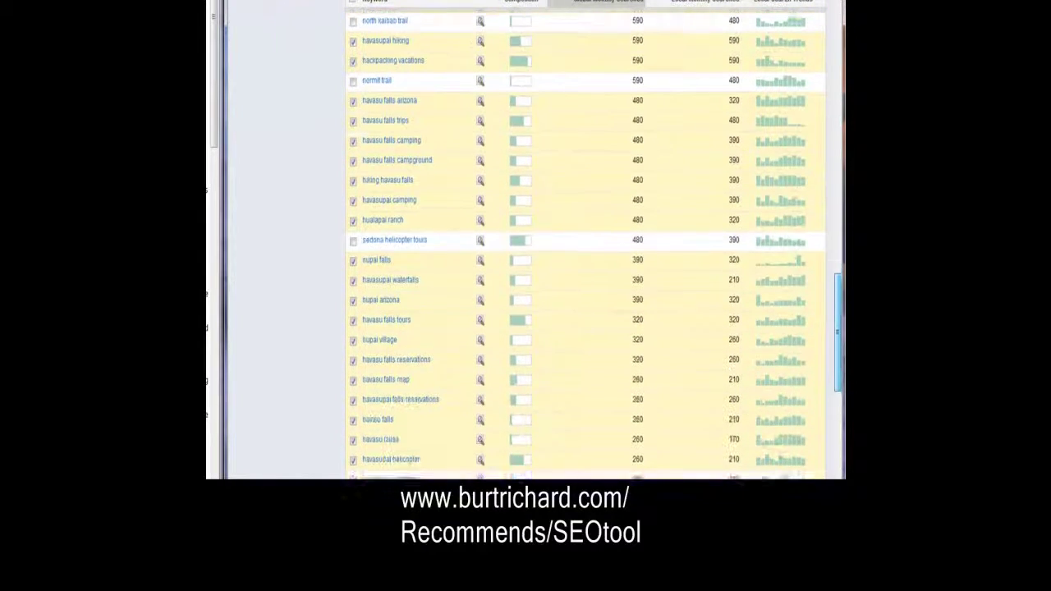
scroll(575, 246, down, 7)
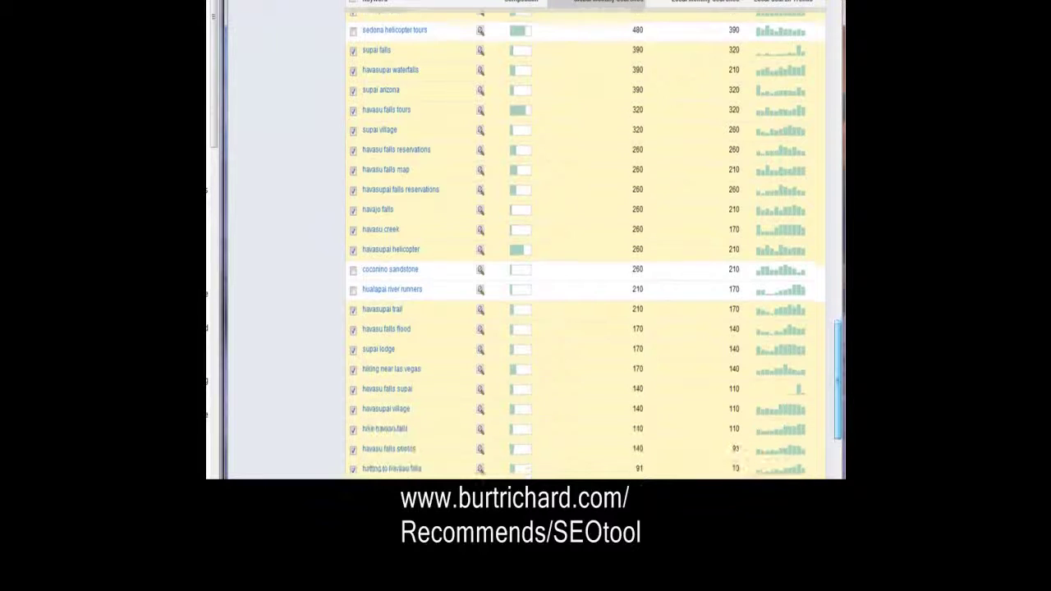
scroll(575, 246, down, 5)
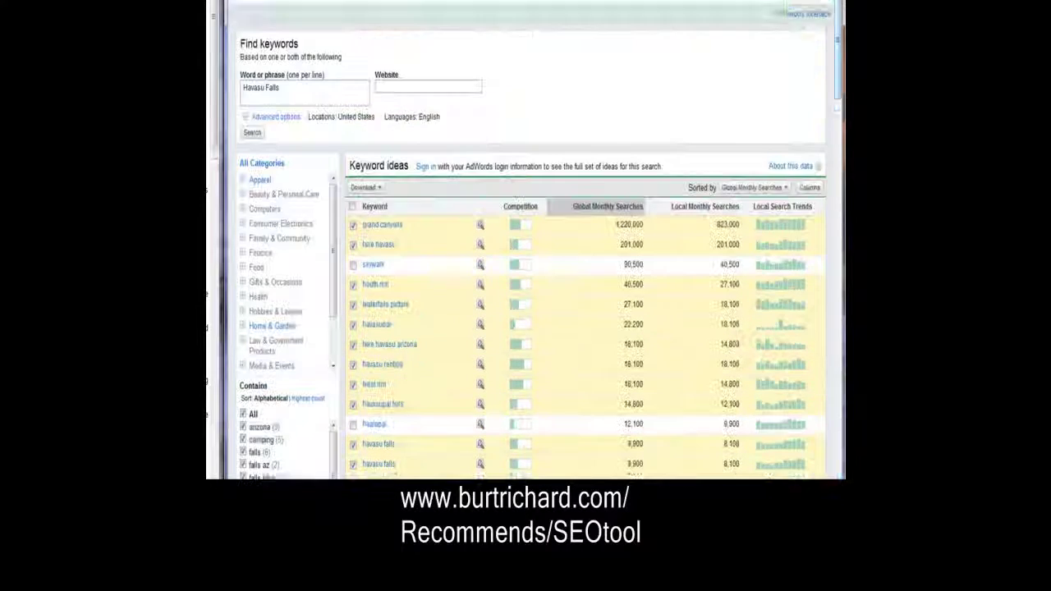
scroll(526, 247, down, 2)
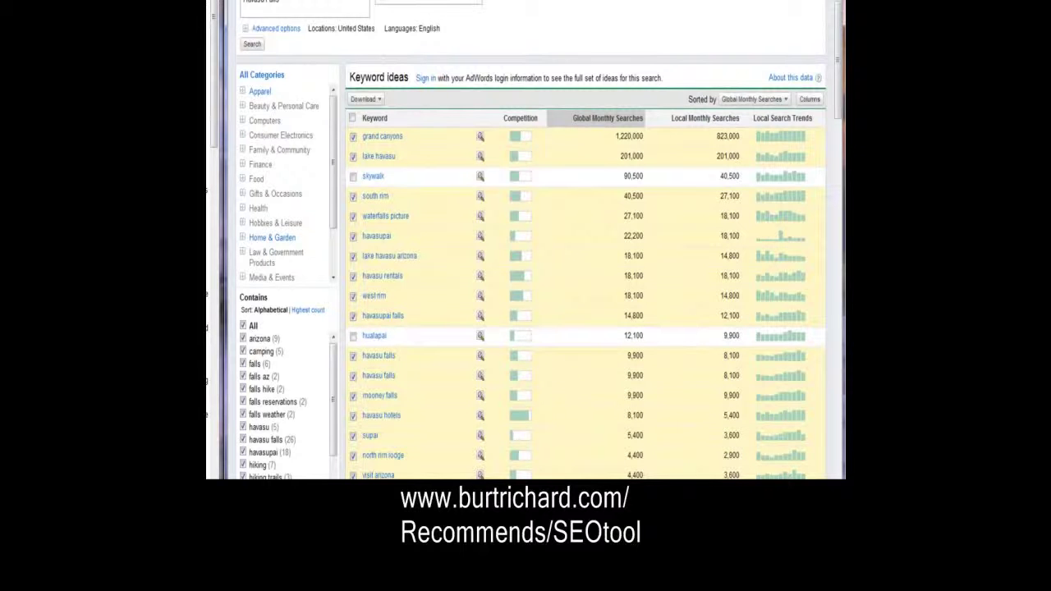
Step: Download only the selected keyword ideas as a file in plain CSV format
click(365, 99)
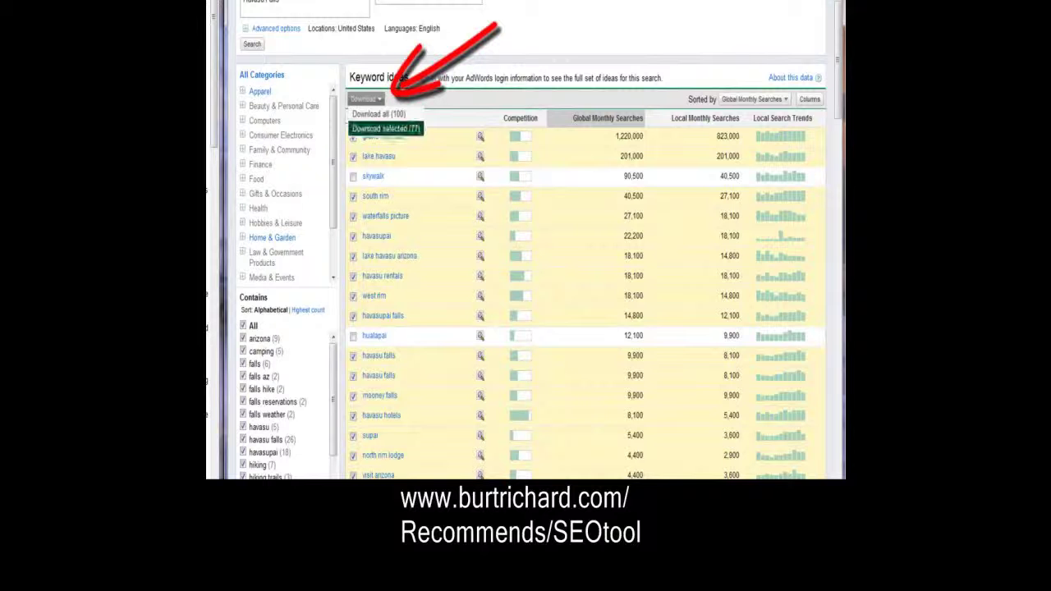
click(385, 128)
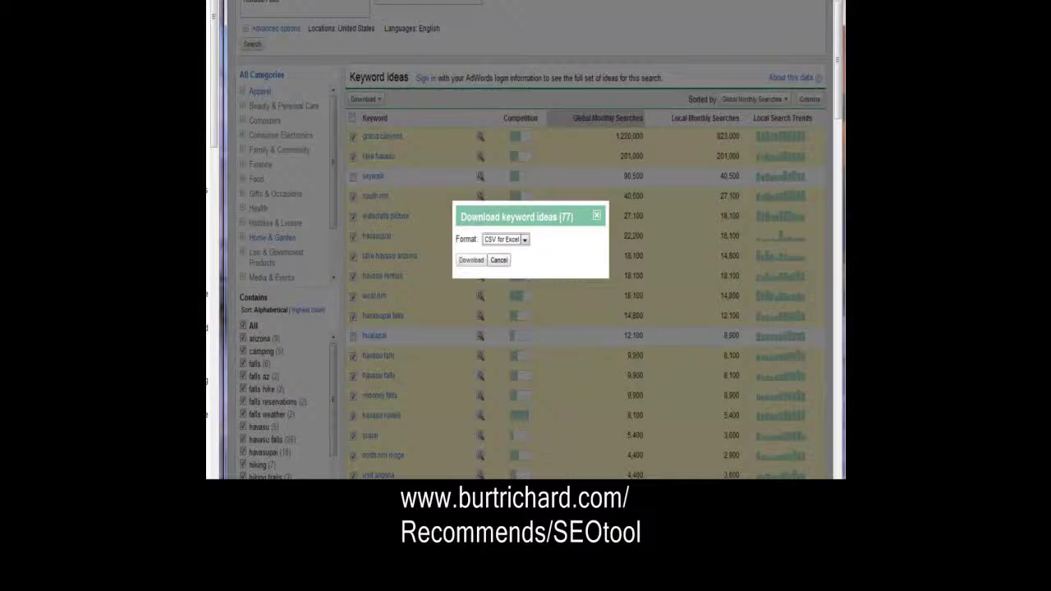
click(525, 240)
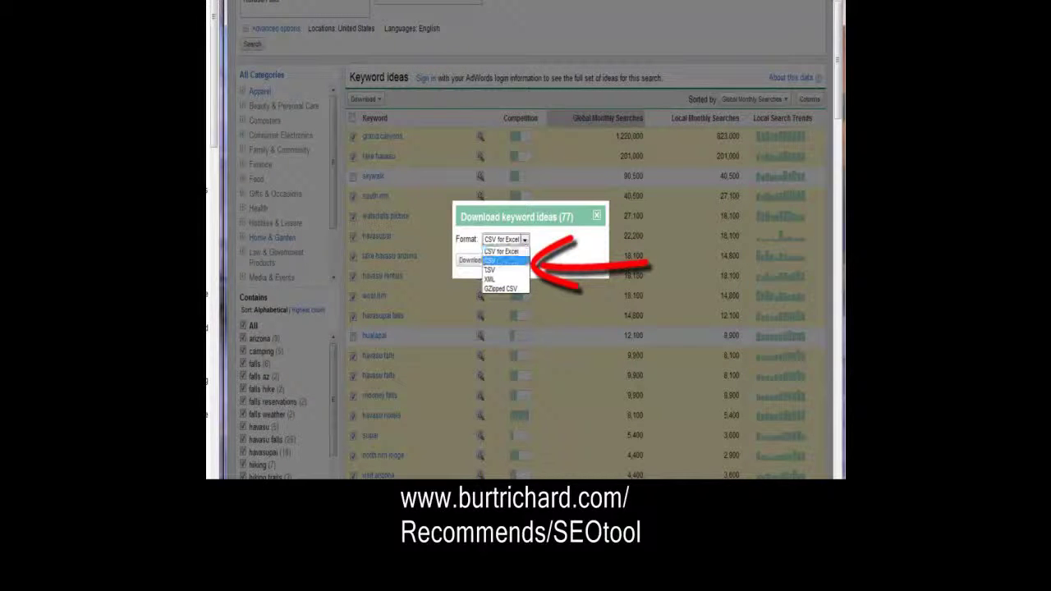
click(503, 261)
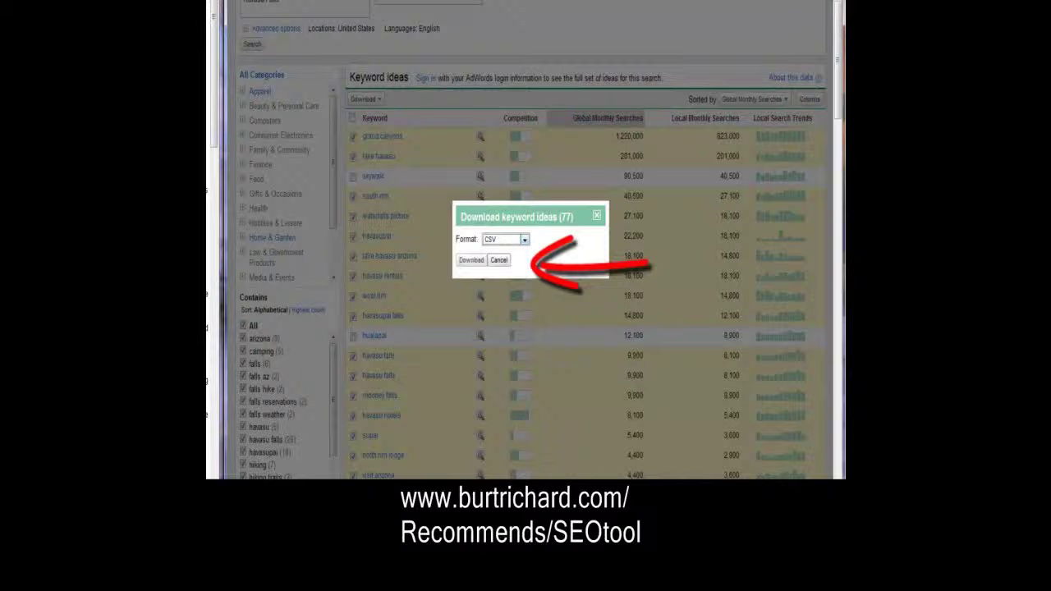
click(525, 239)
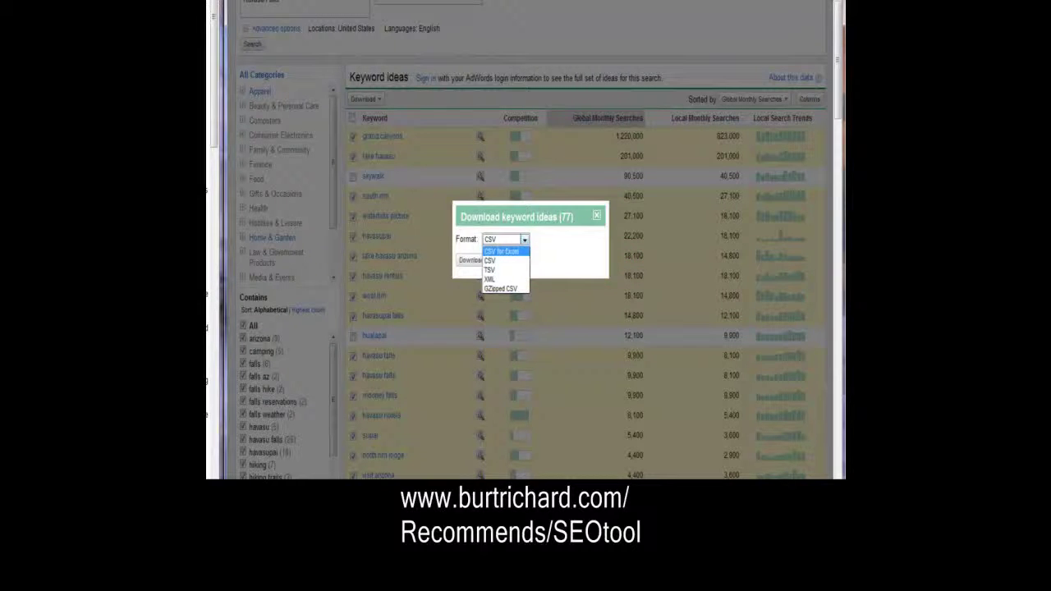
click(503, 261)
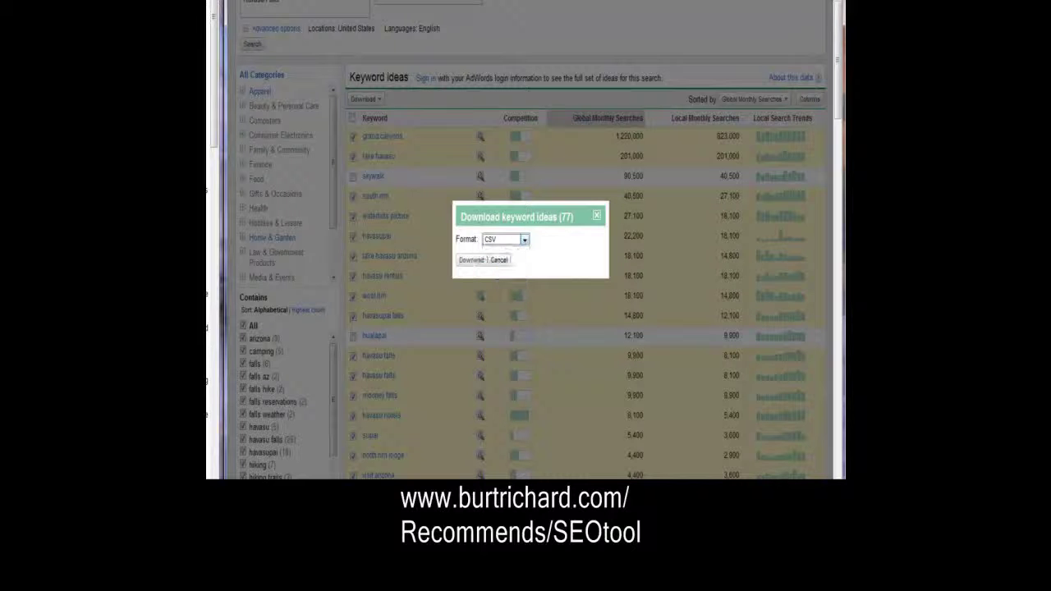
click(473, 261)
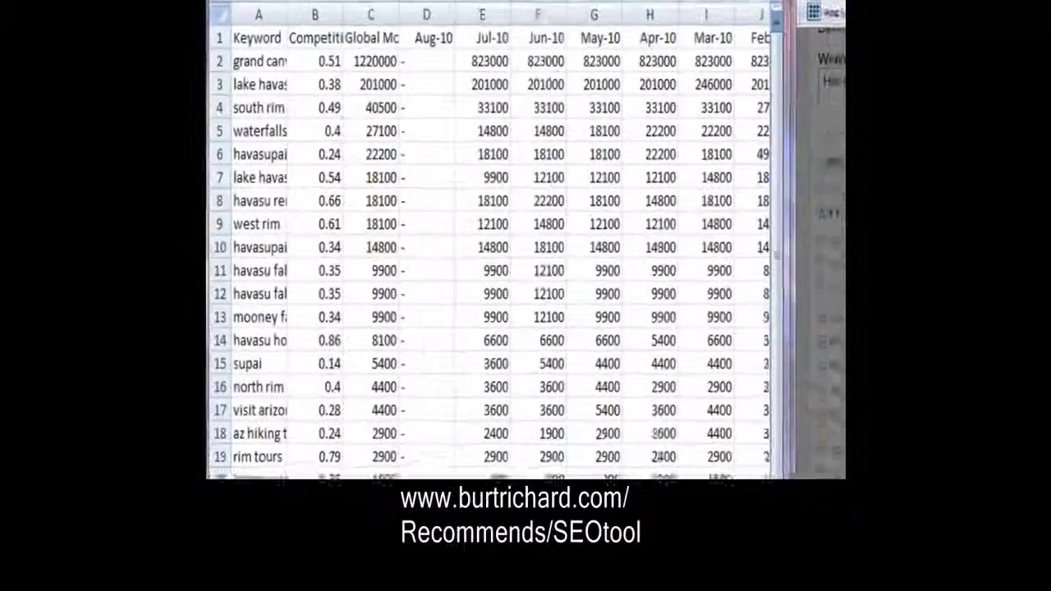
Step: Widen the Keyword column in the exported spreadsheet and copy all its keywords, from 'grand canyons' down, without the header
drag(300, 5, 417, 7)
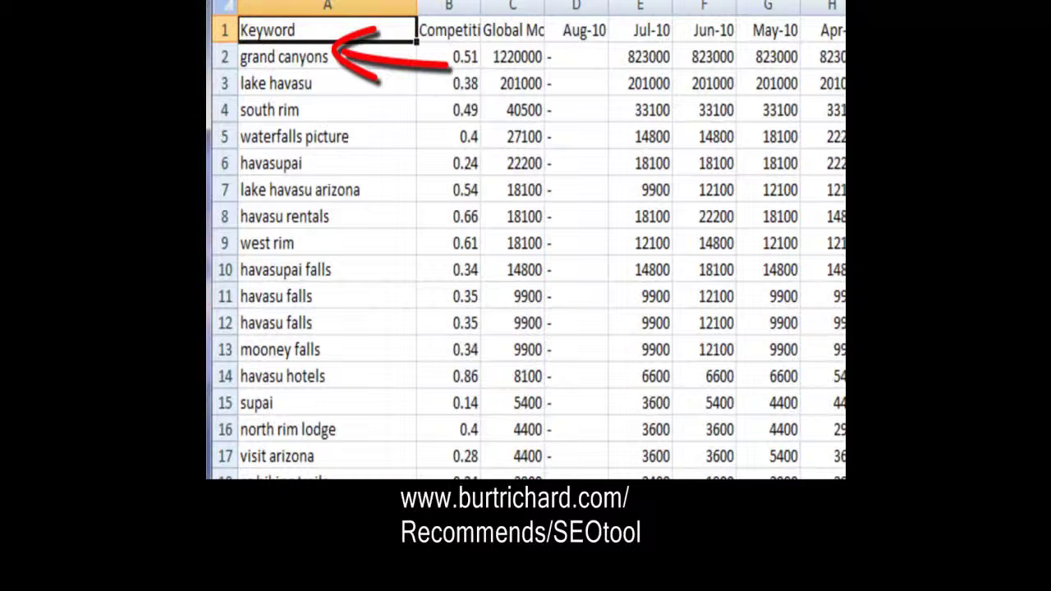
click(327, 57)
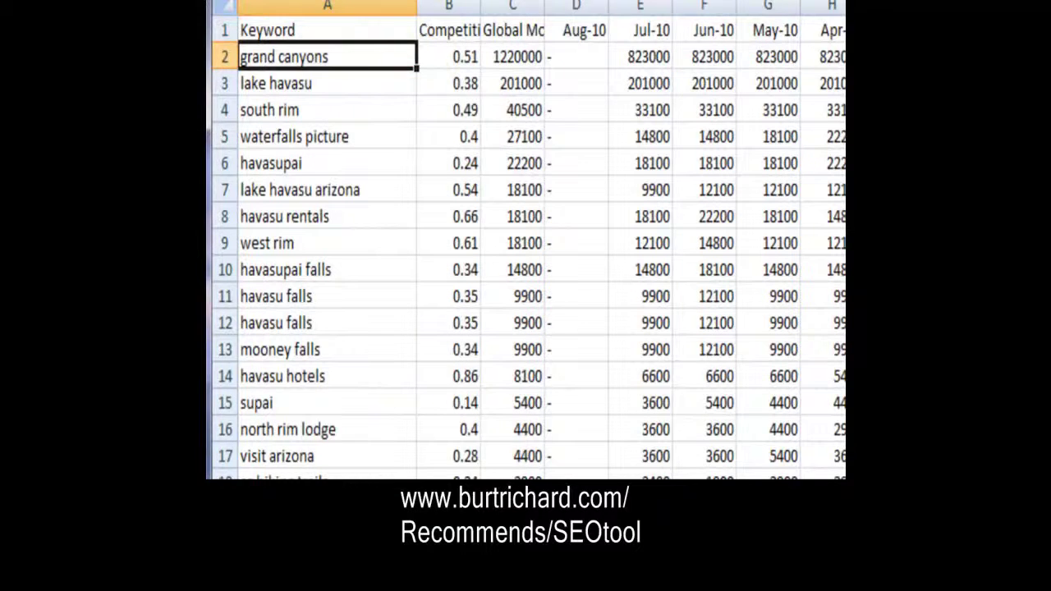
drag(327, 56, 280, 478)
right_click(279, 478)
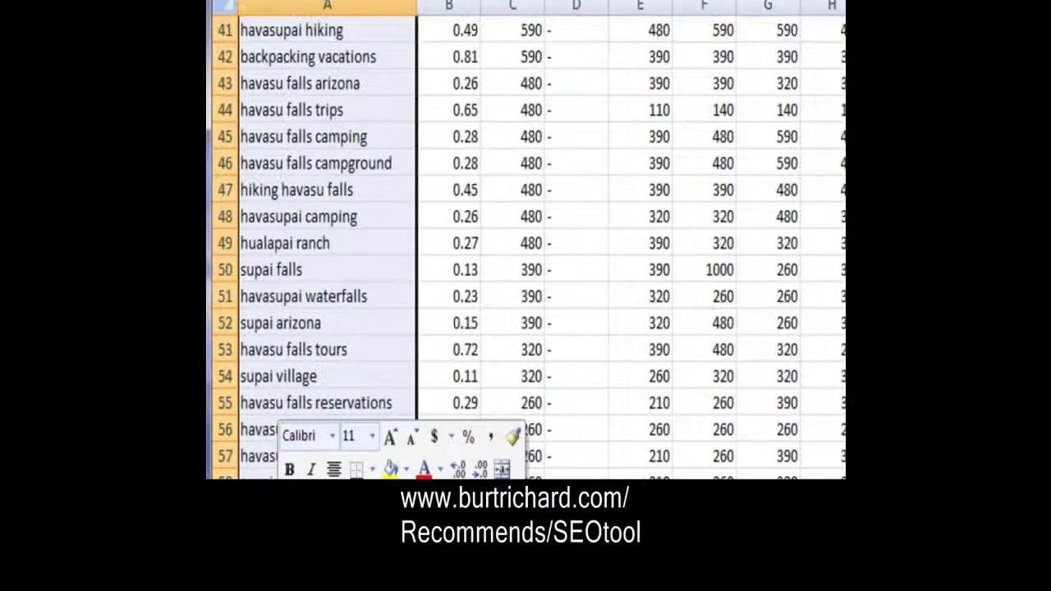
key(ctrl+c)
Step: Switch to the text document with the Havasu Falls article, paste the copied keywords below its last paragraph, and check the pasted list
scroll(525, 246, up, 13)
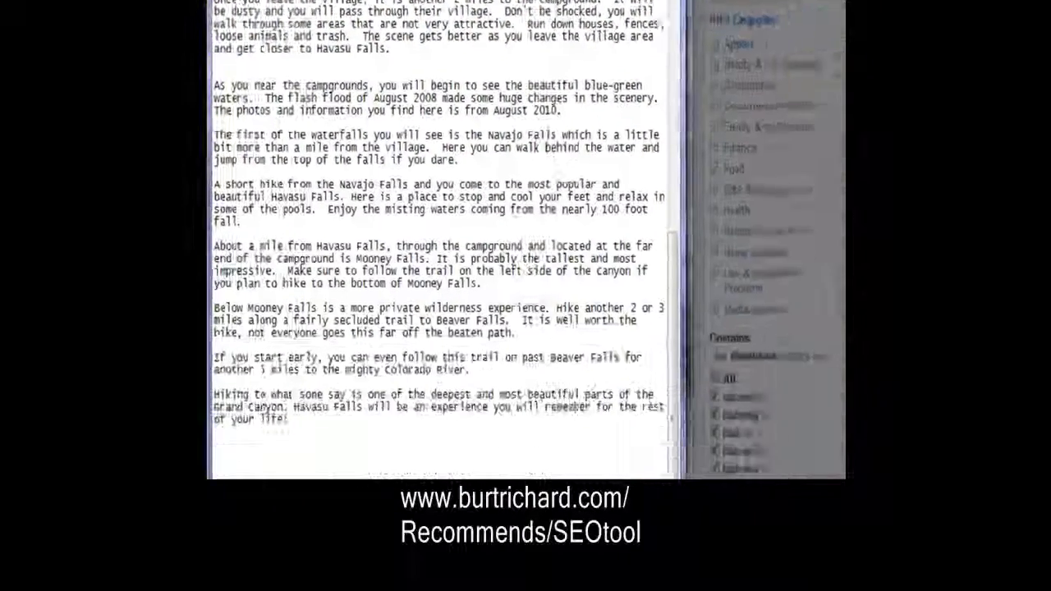
right_click(211, 80)
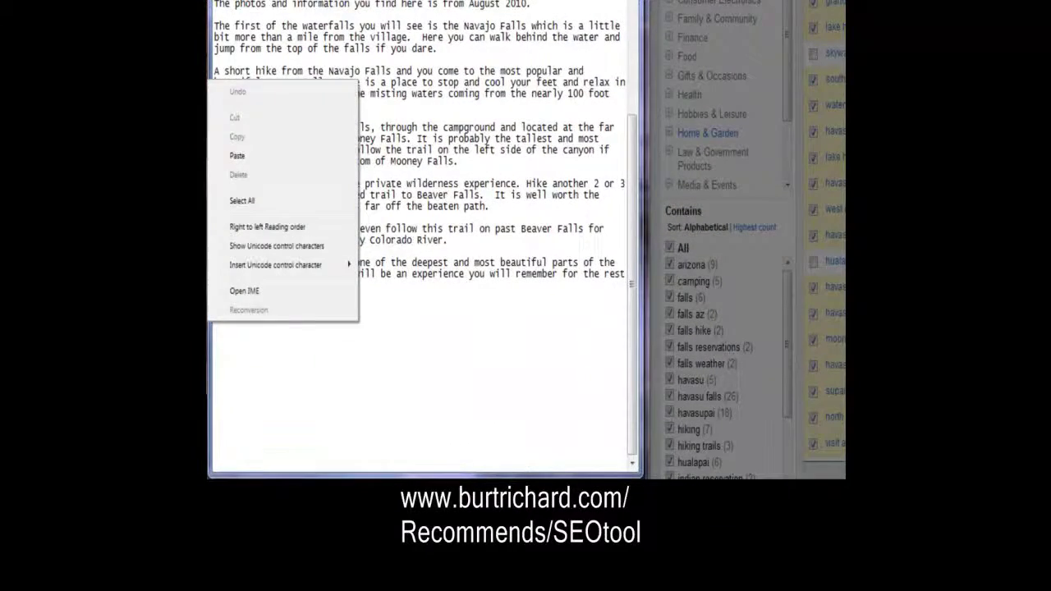
click(237, 155)
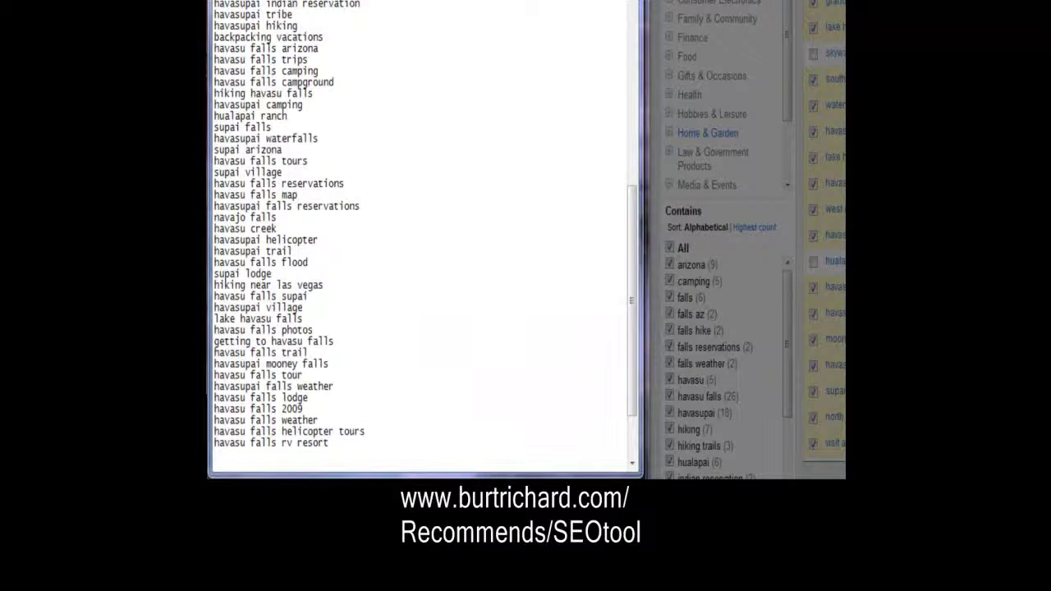
scroll(424, 230, up, 3)
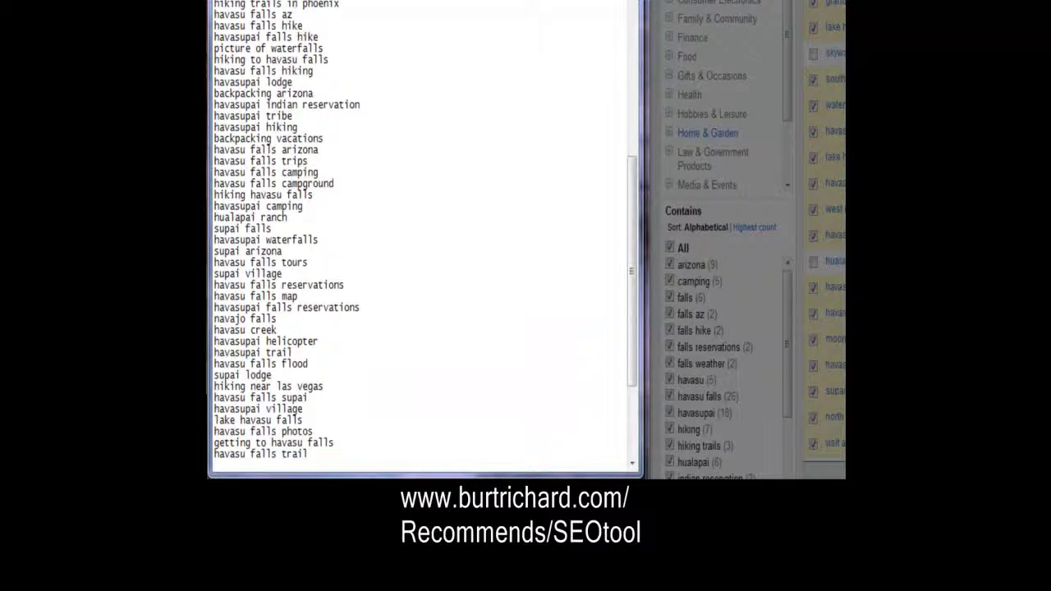
scroll(424, 230, up, 8)
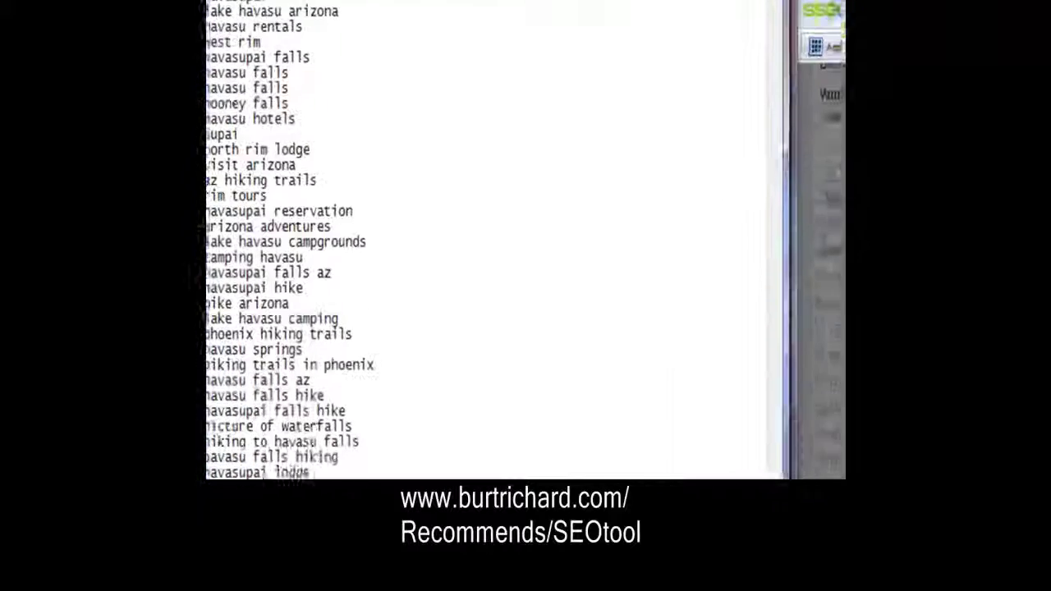